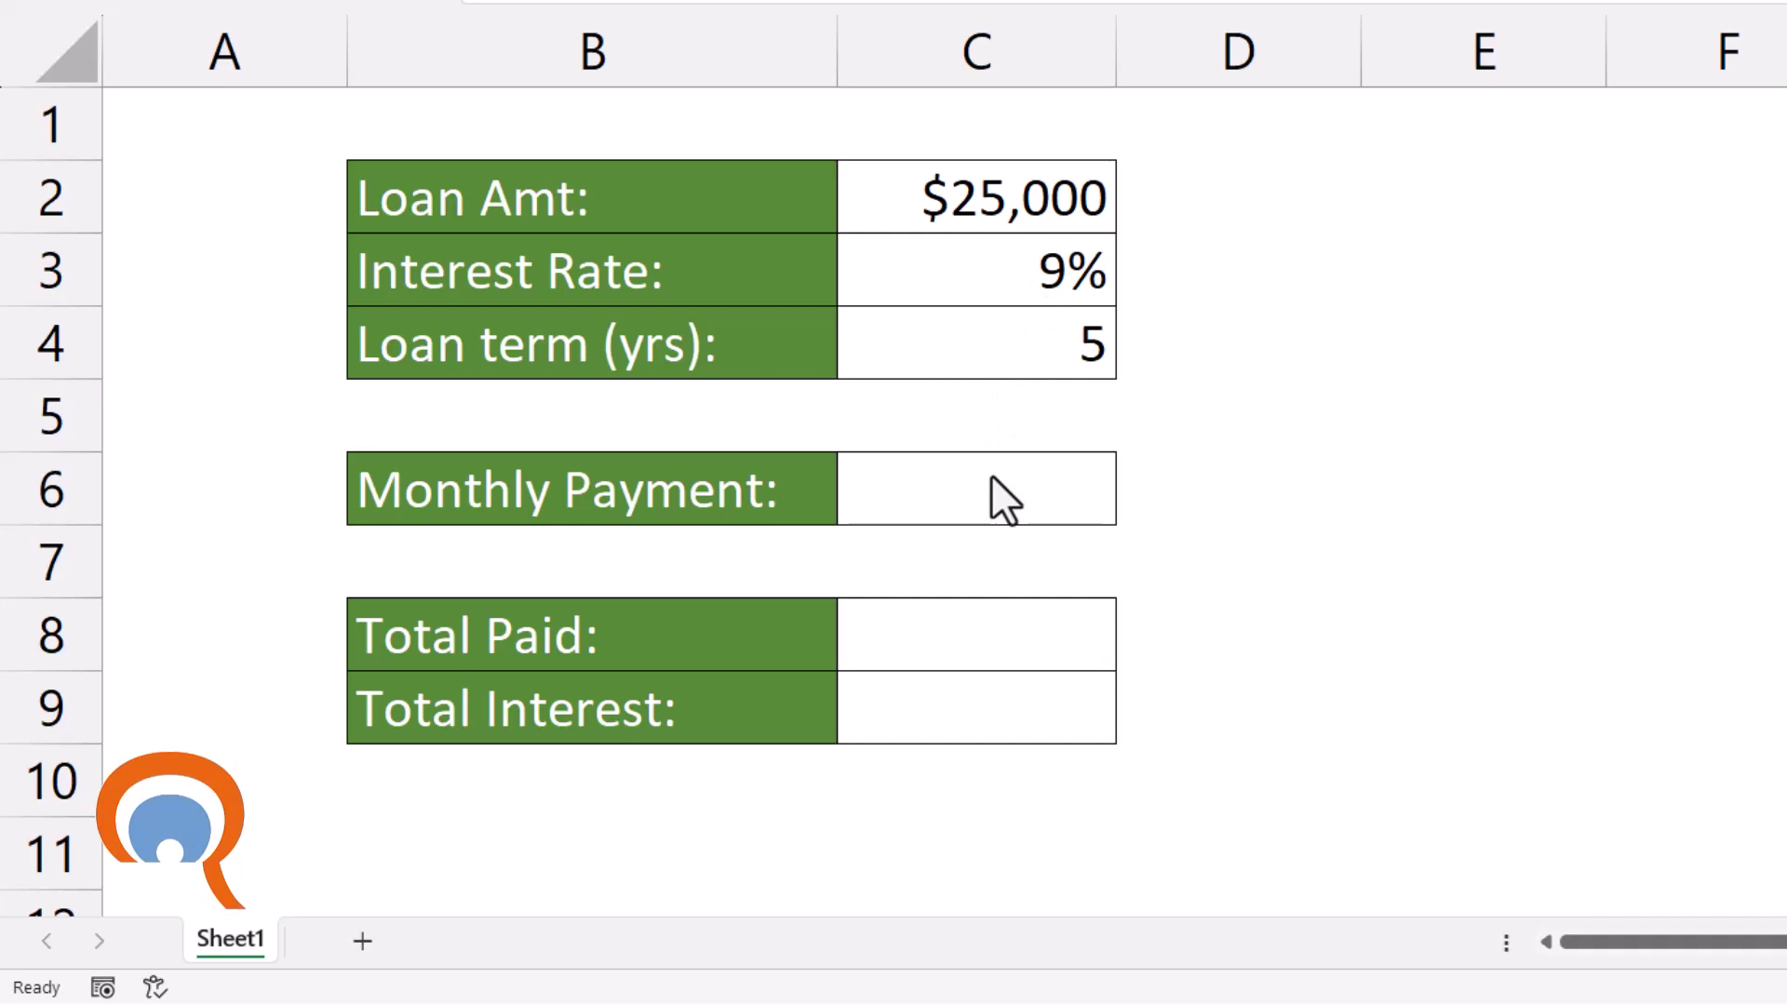
- Enter =PMT(C3/12,C4*12,C2) in C6, returning a monthly payment of -$518.96
{"action": "left_click", "coordinate": [1021, 486]}
{"action": "type", "text": "="}
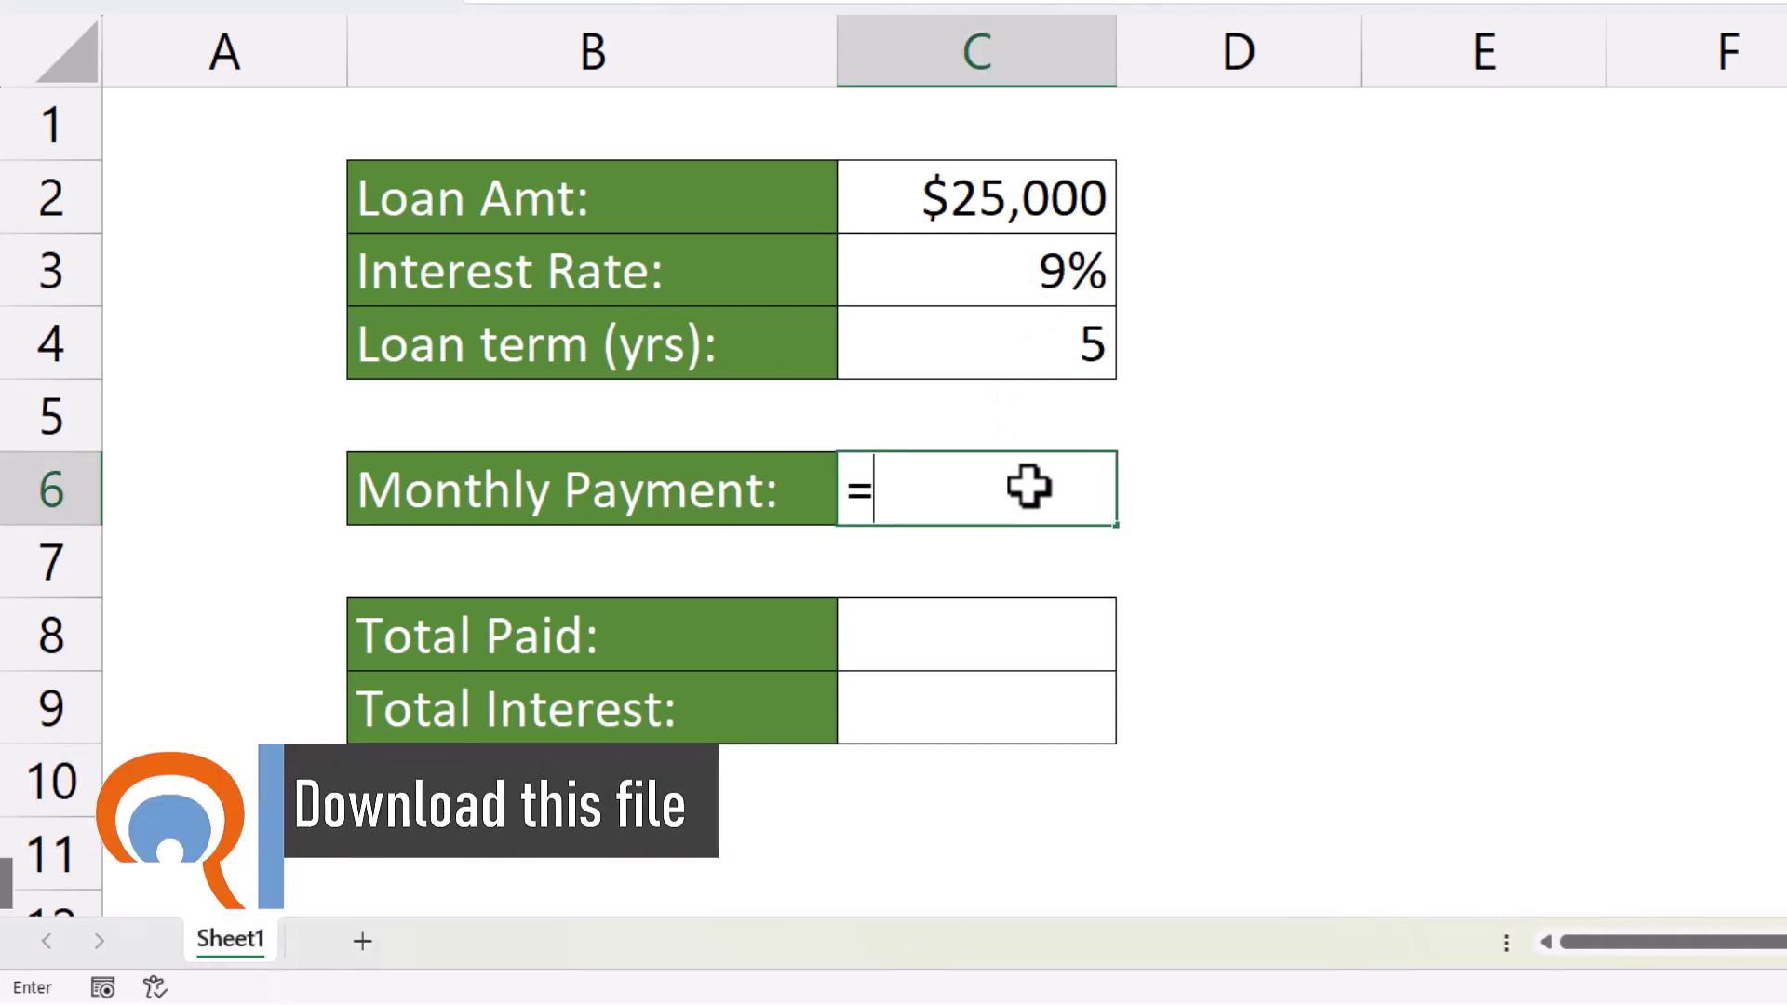
{"action": "type", "text": "PMT"}
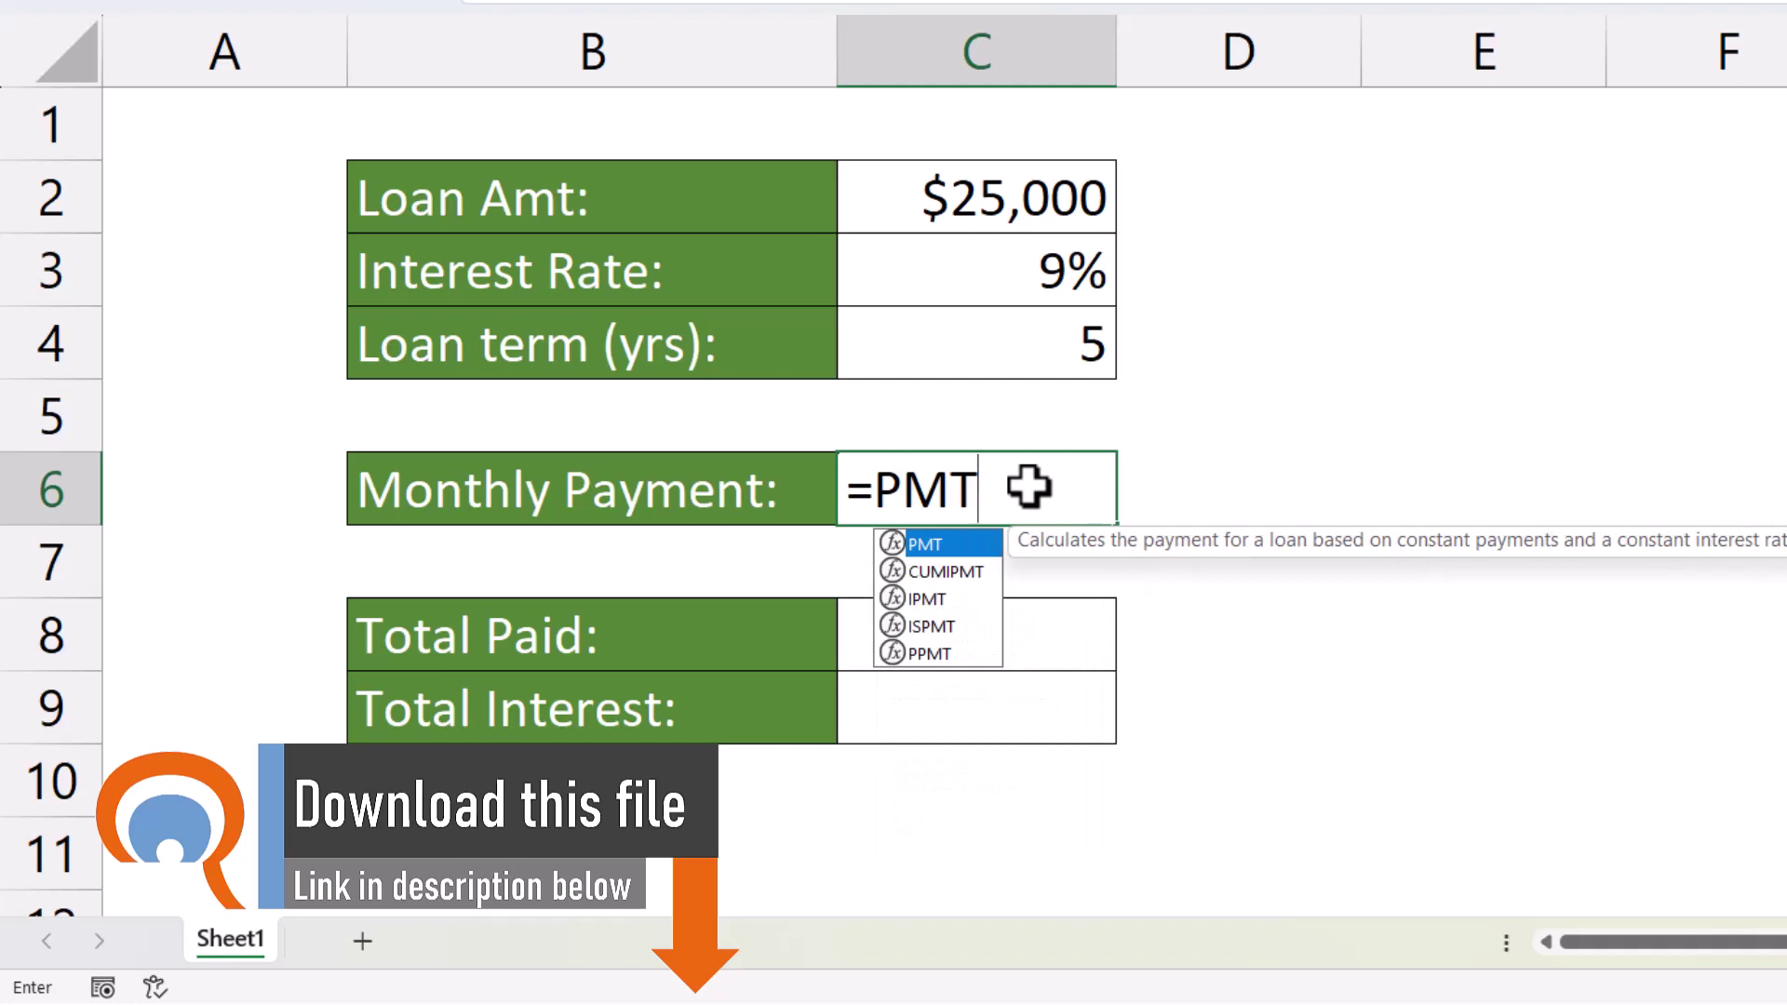
{"action": "type", "text": "("}
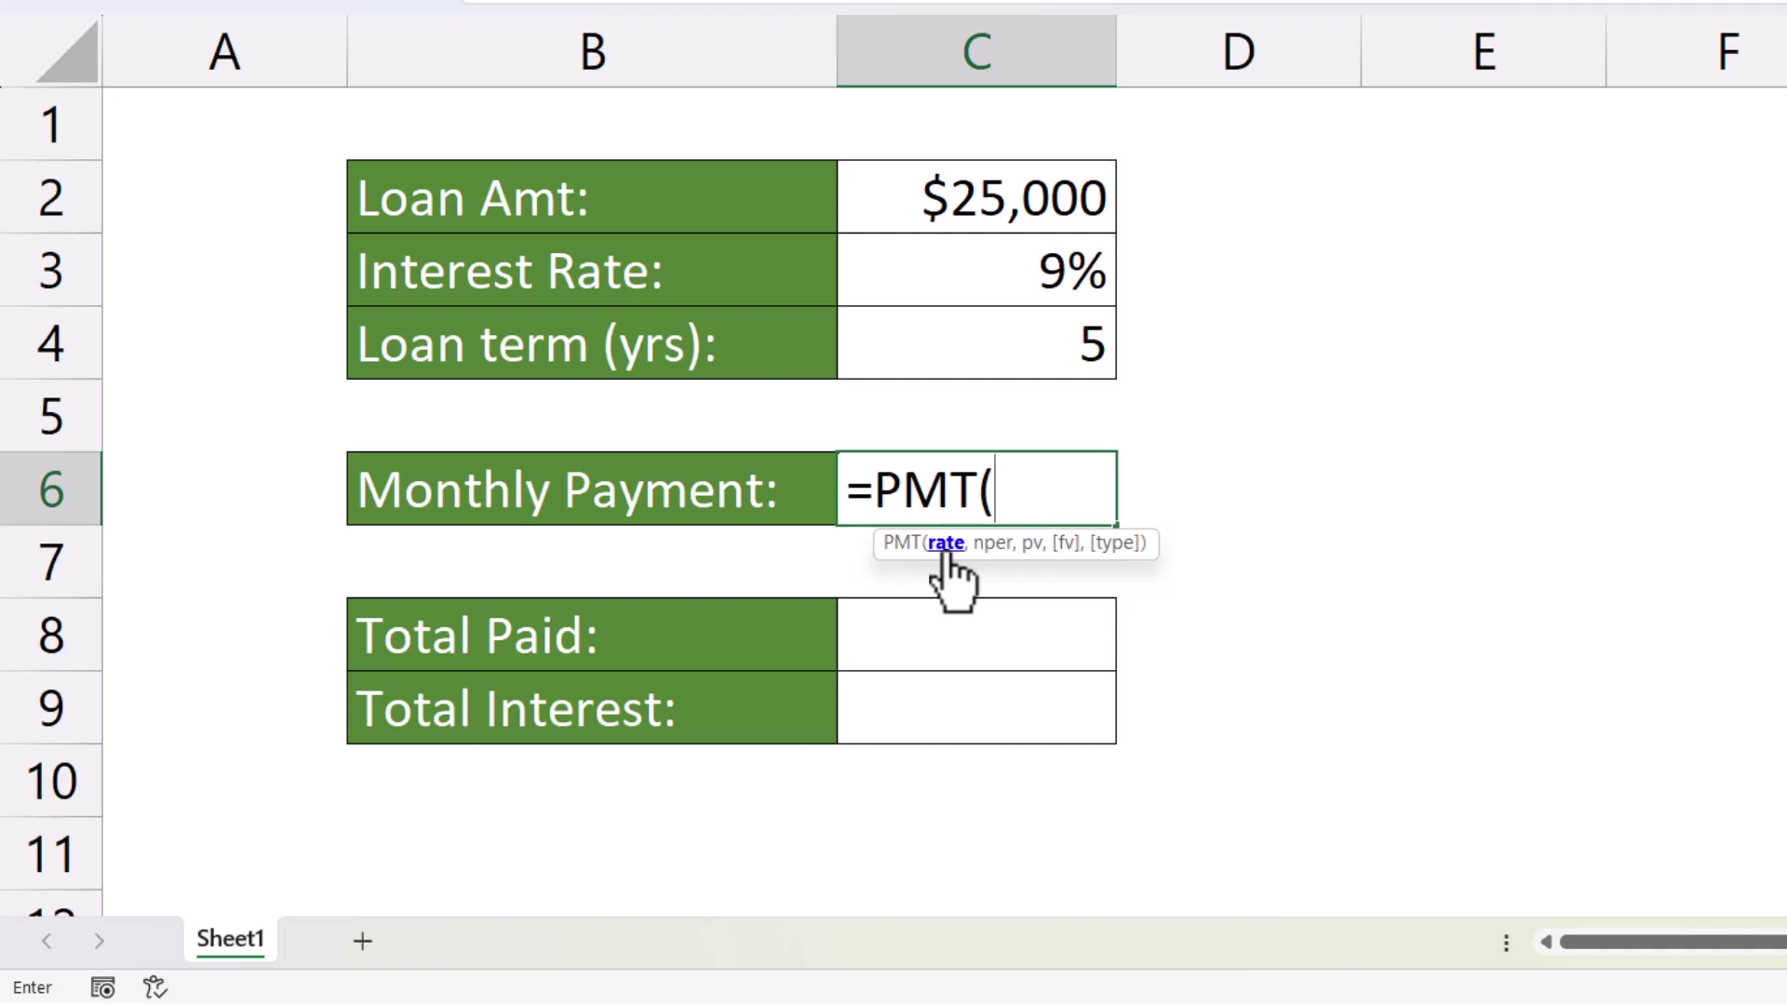
{"action": "left_click", "coordinate": [1047, 272]}
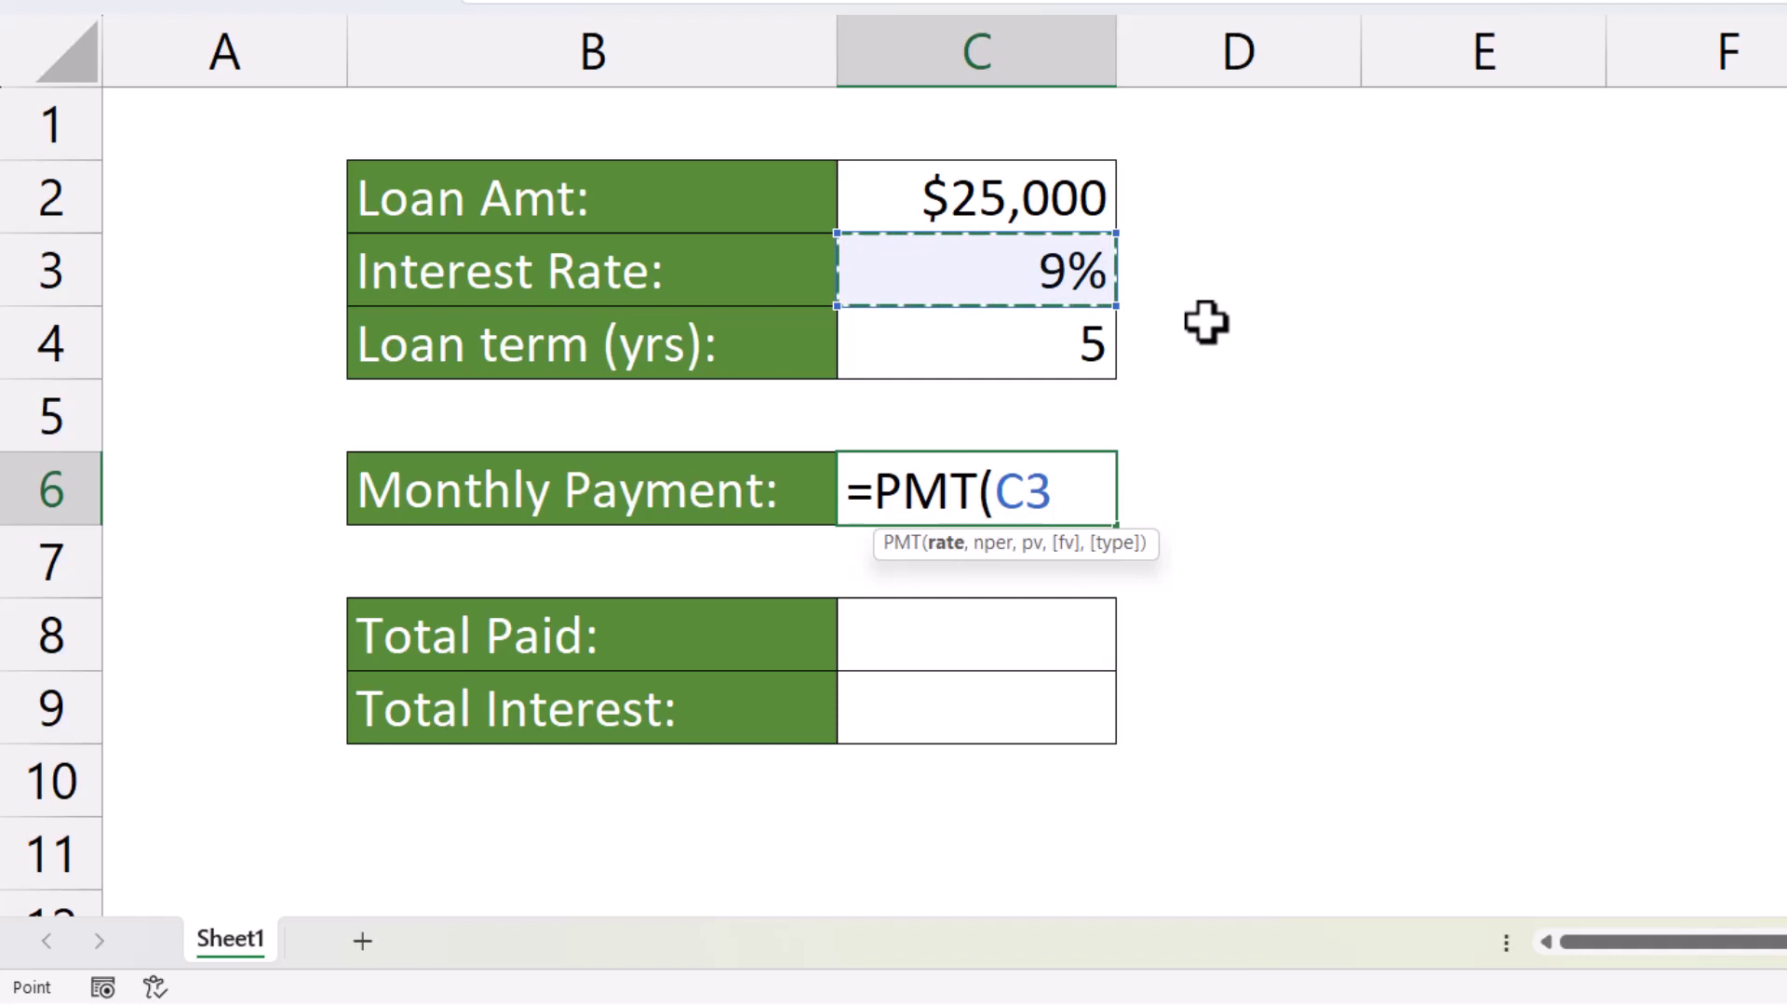
{"action": "type", "text": "/1"}
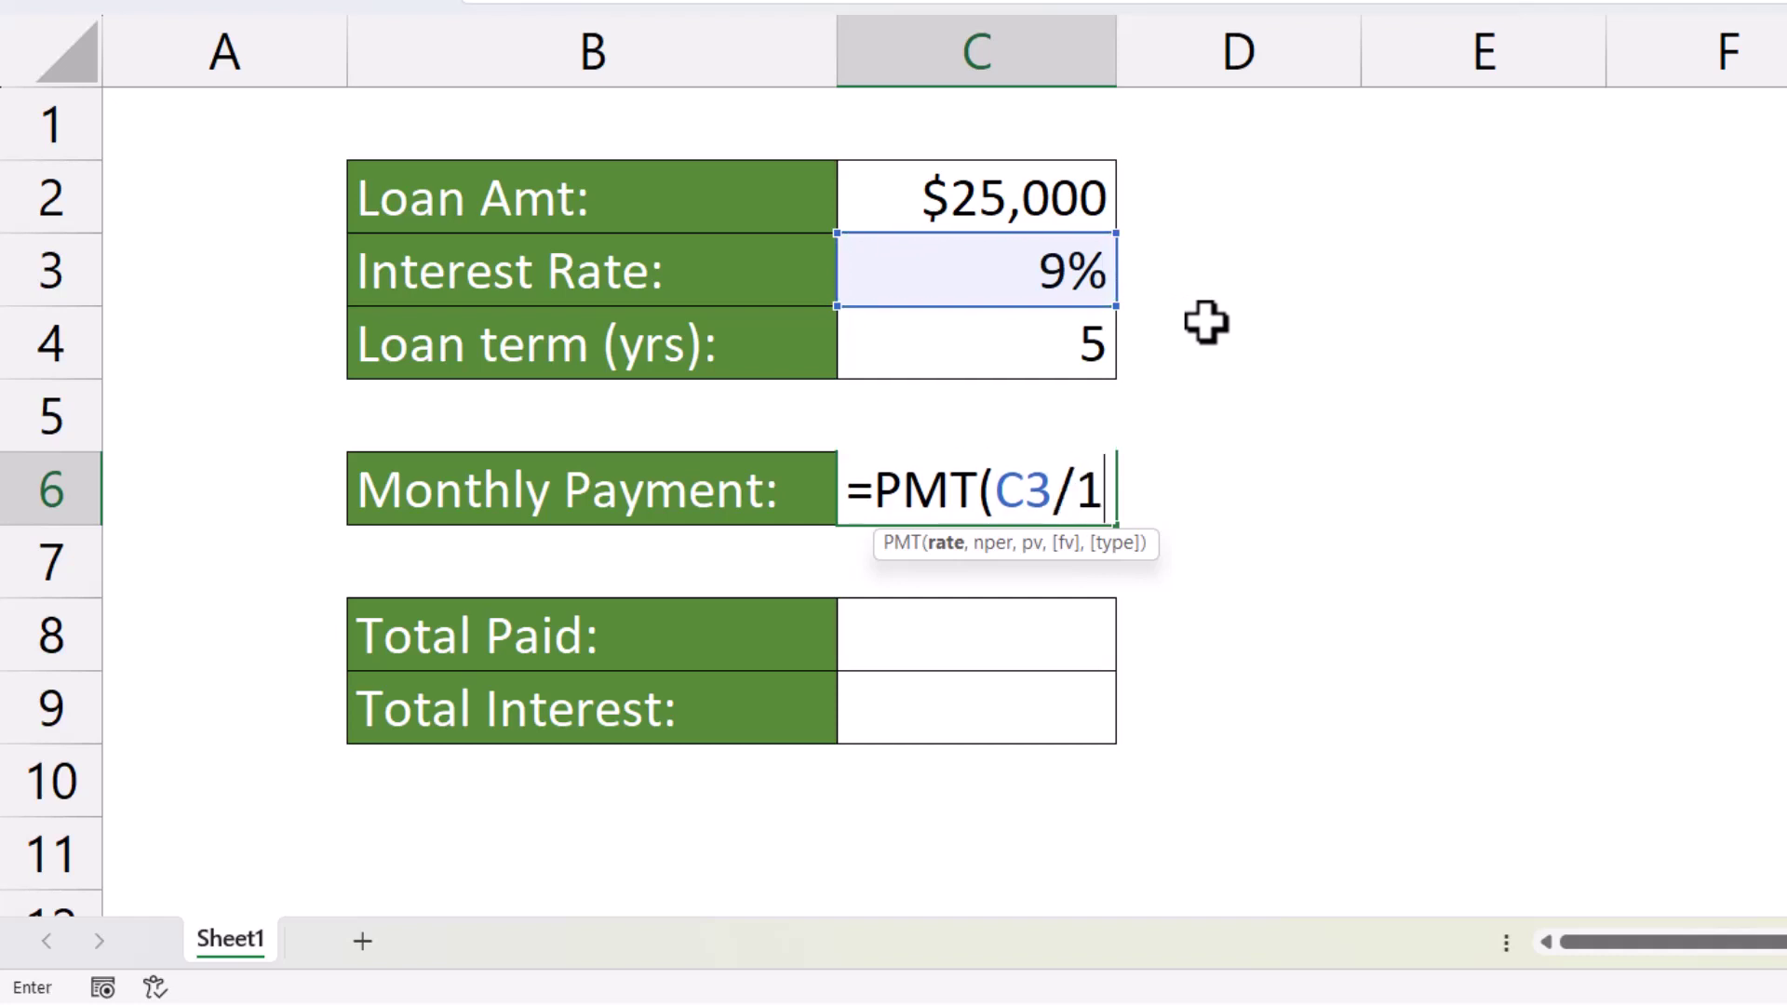
{"action": "type", "text": "2,"}
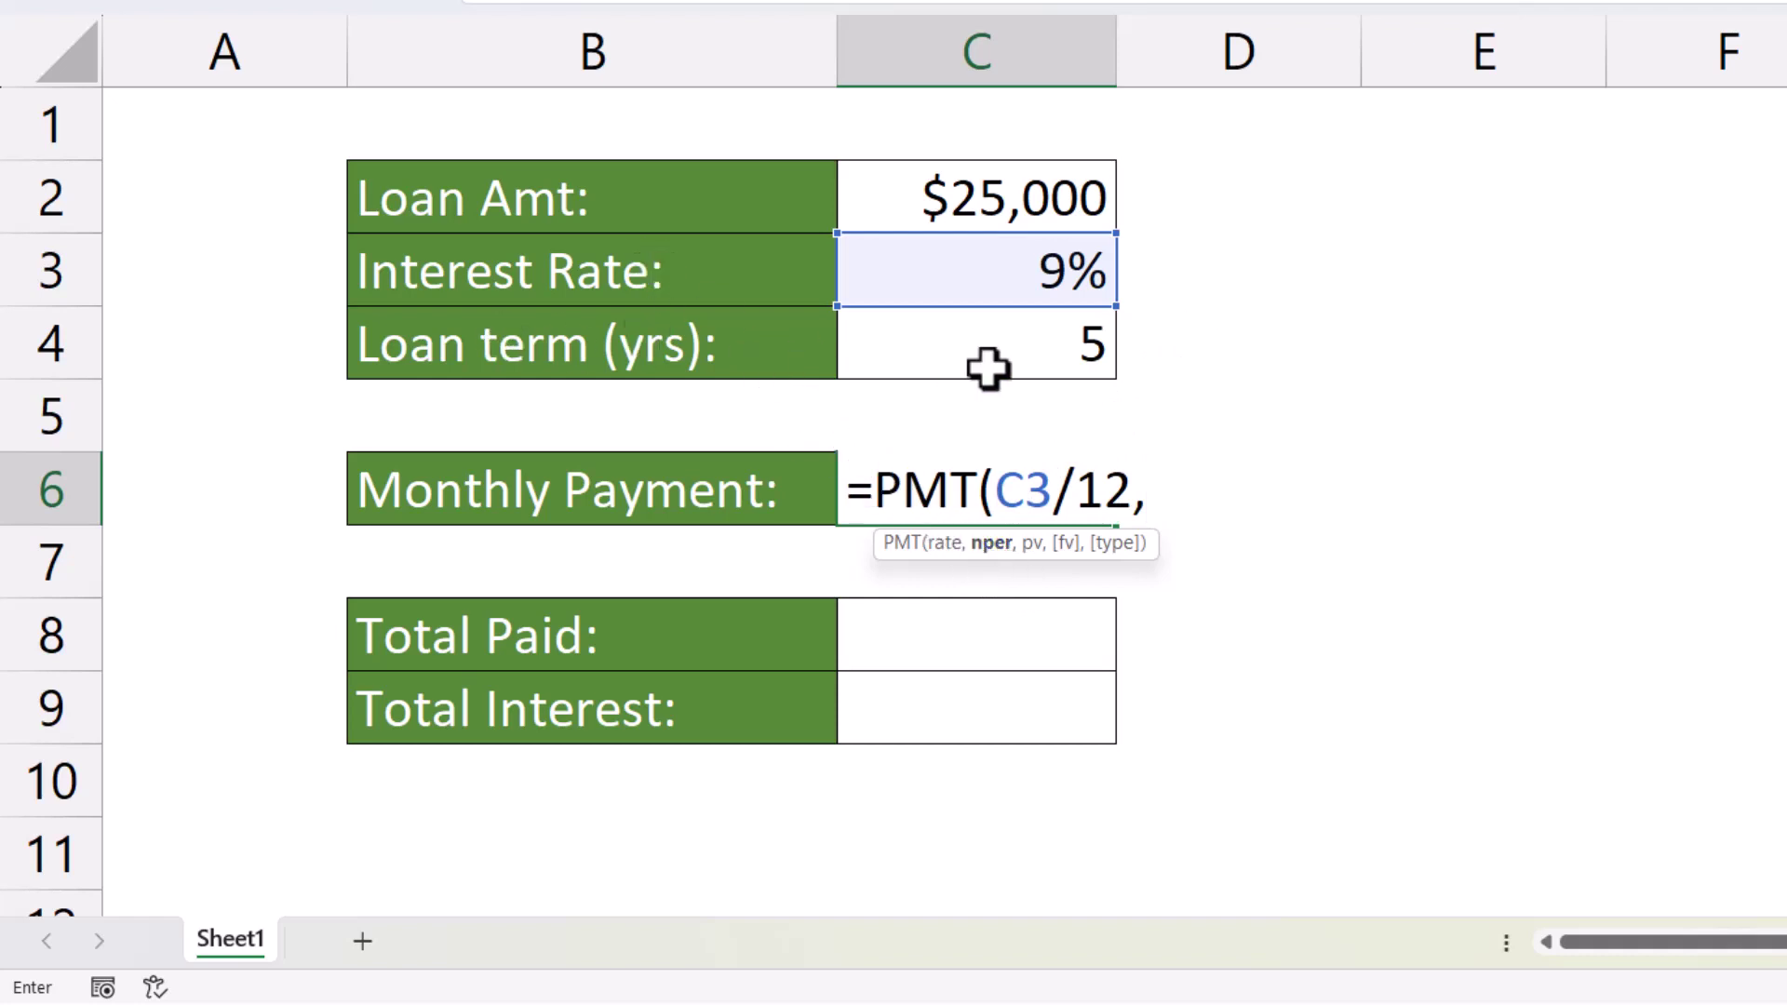
{"action": "left_click", "coordinate": [1052, 344]}
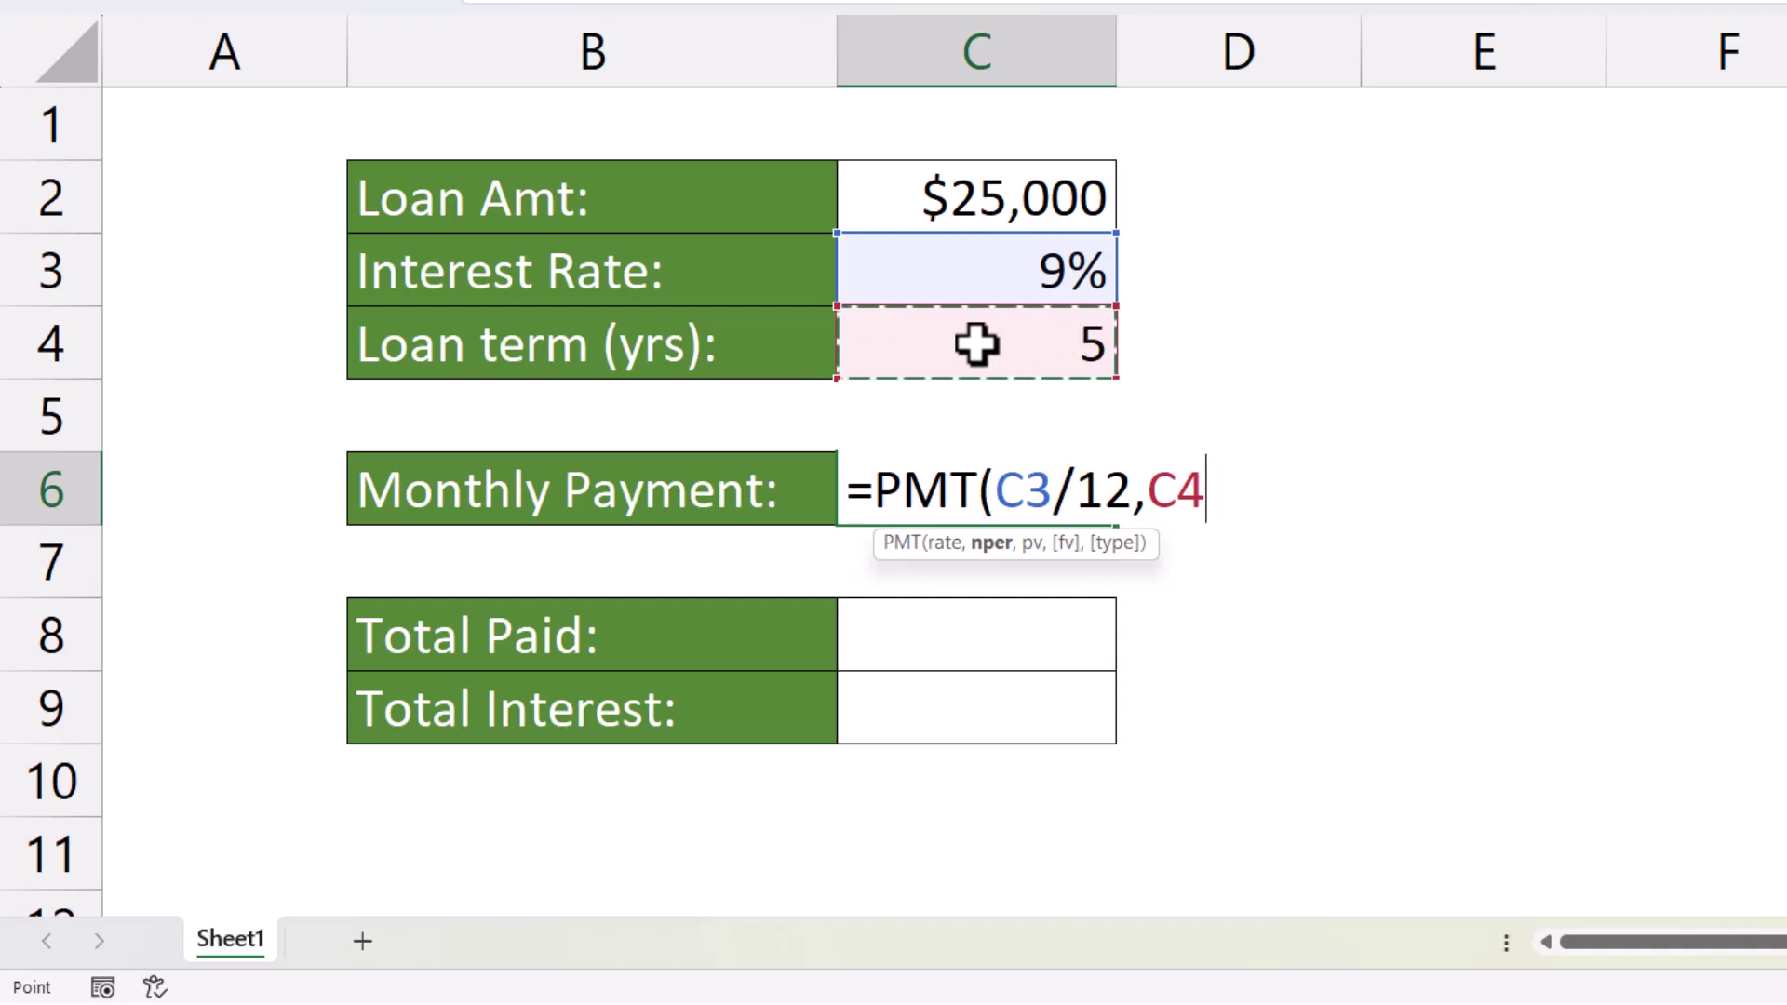
{"action": "key", "text": "F2"}
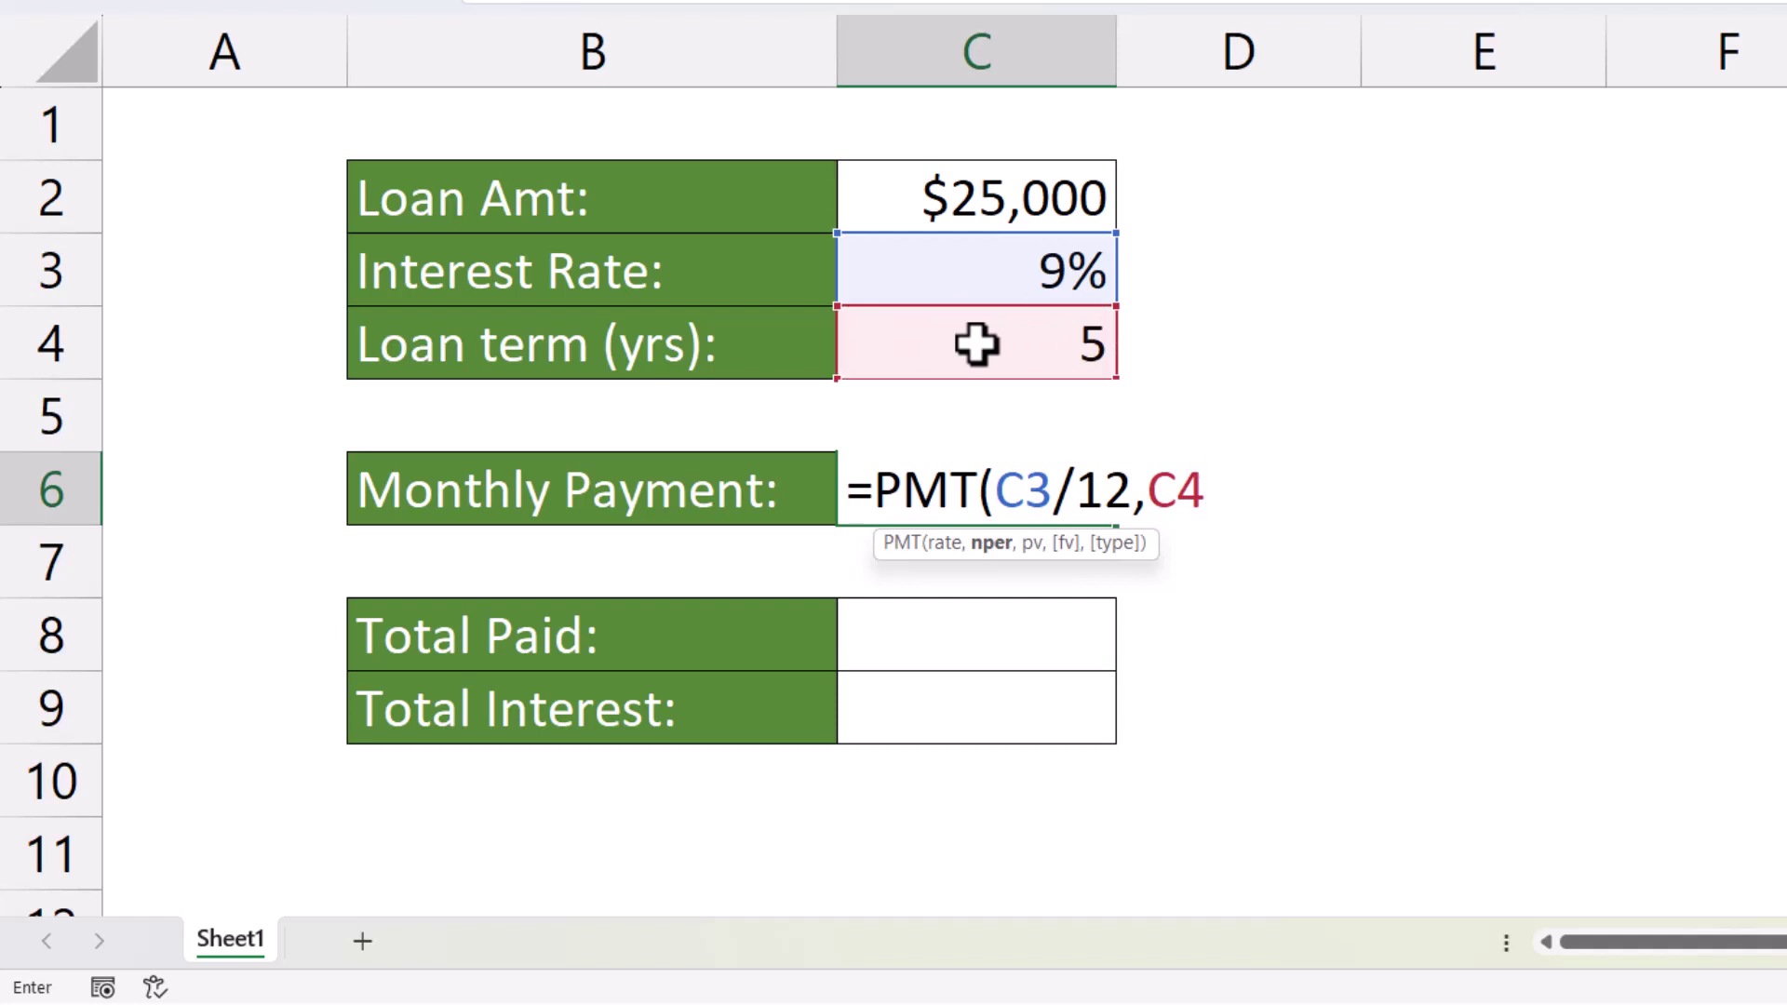
{"action": "type", "text": "*12,"}
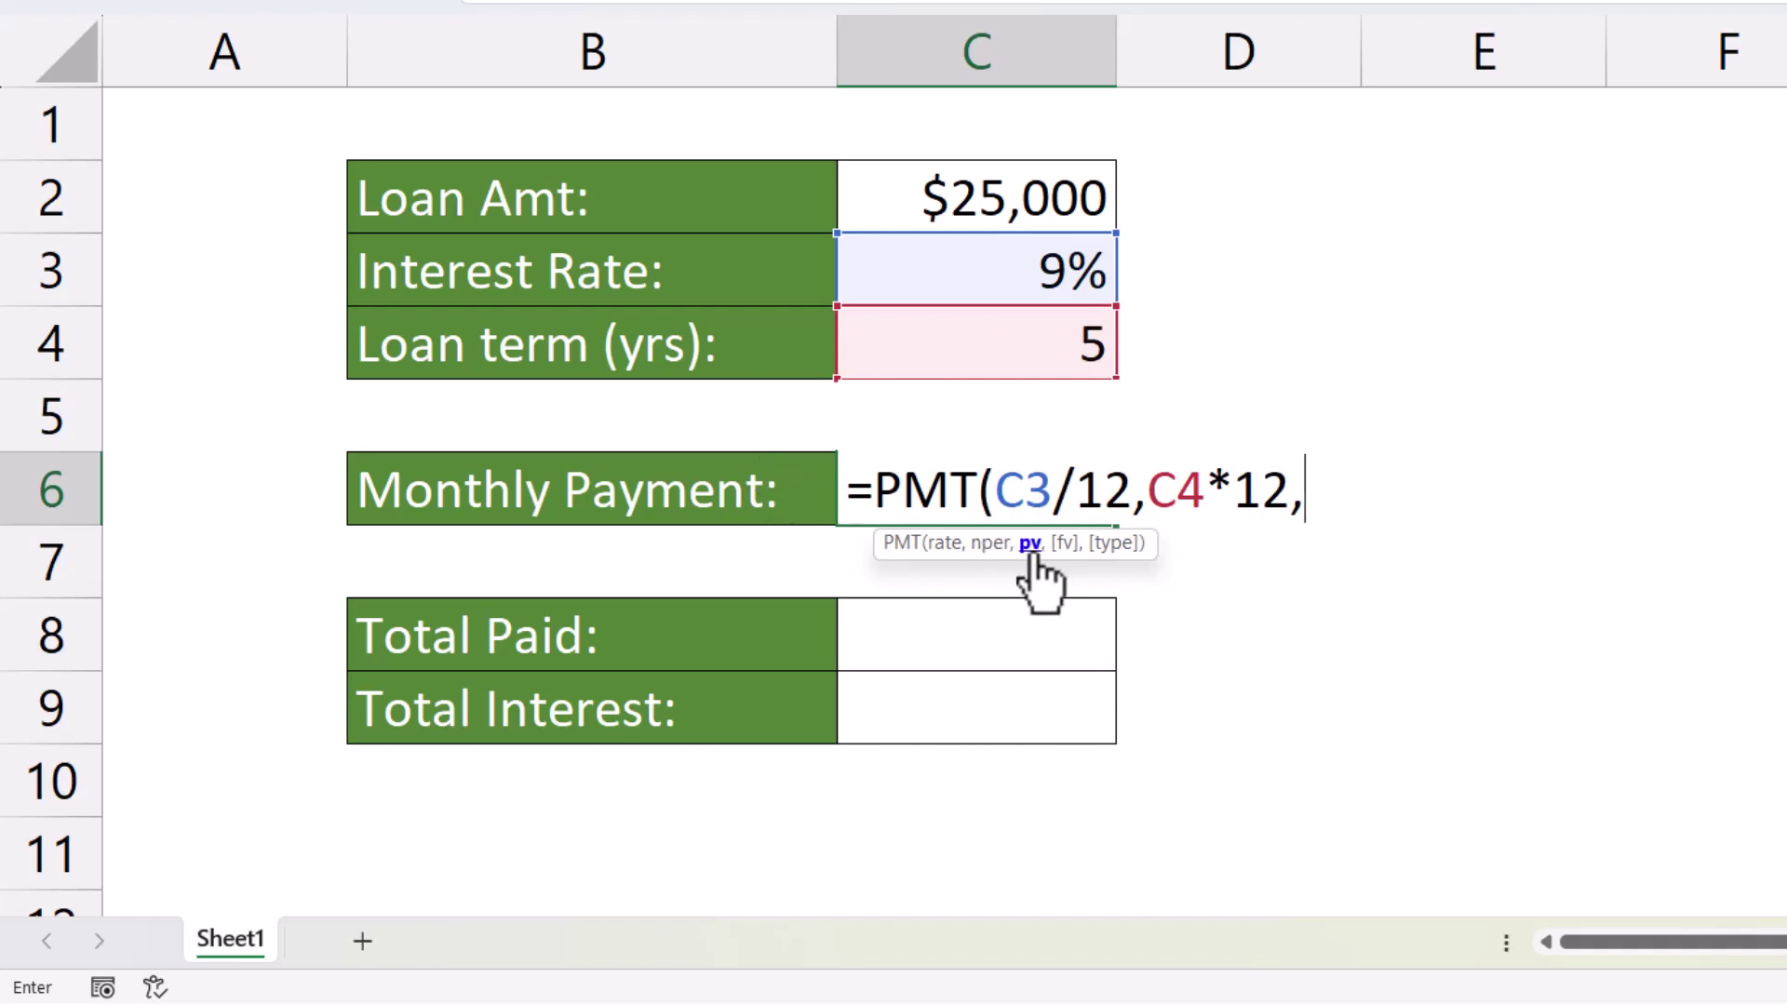
{"action": "left_click", "coordinate": [990, 182]}
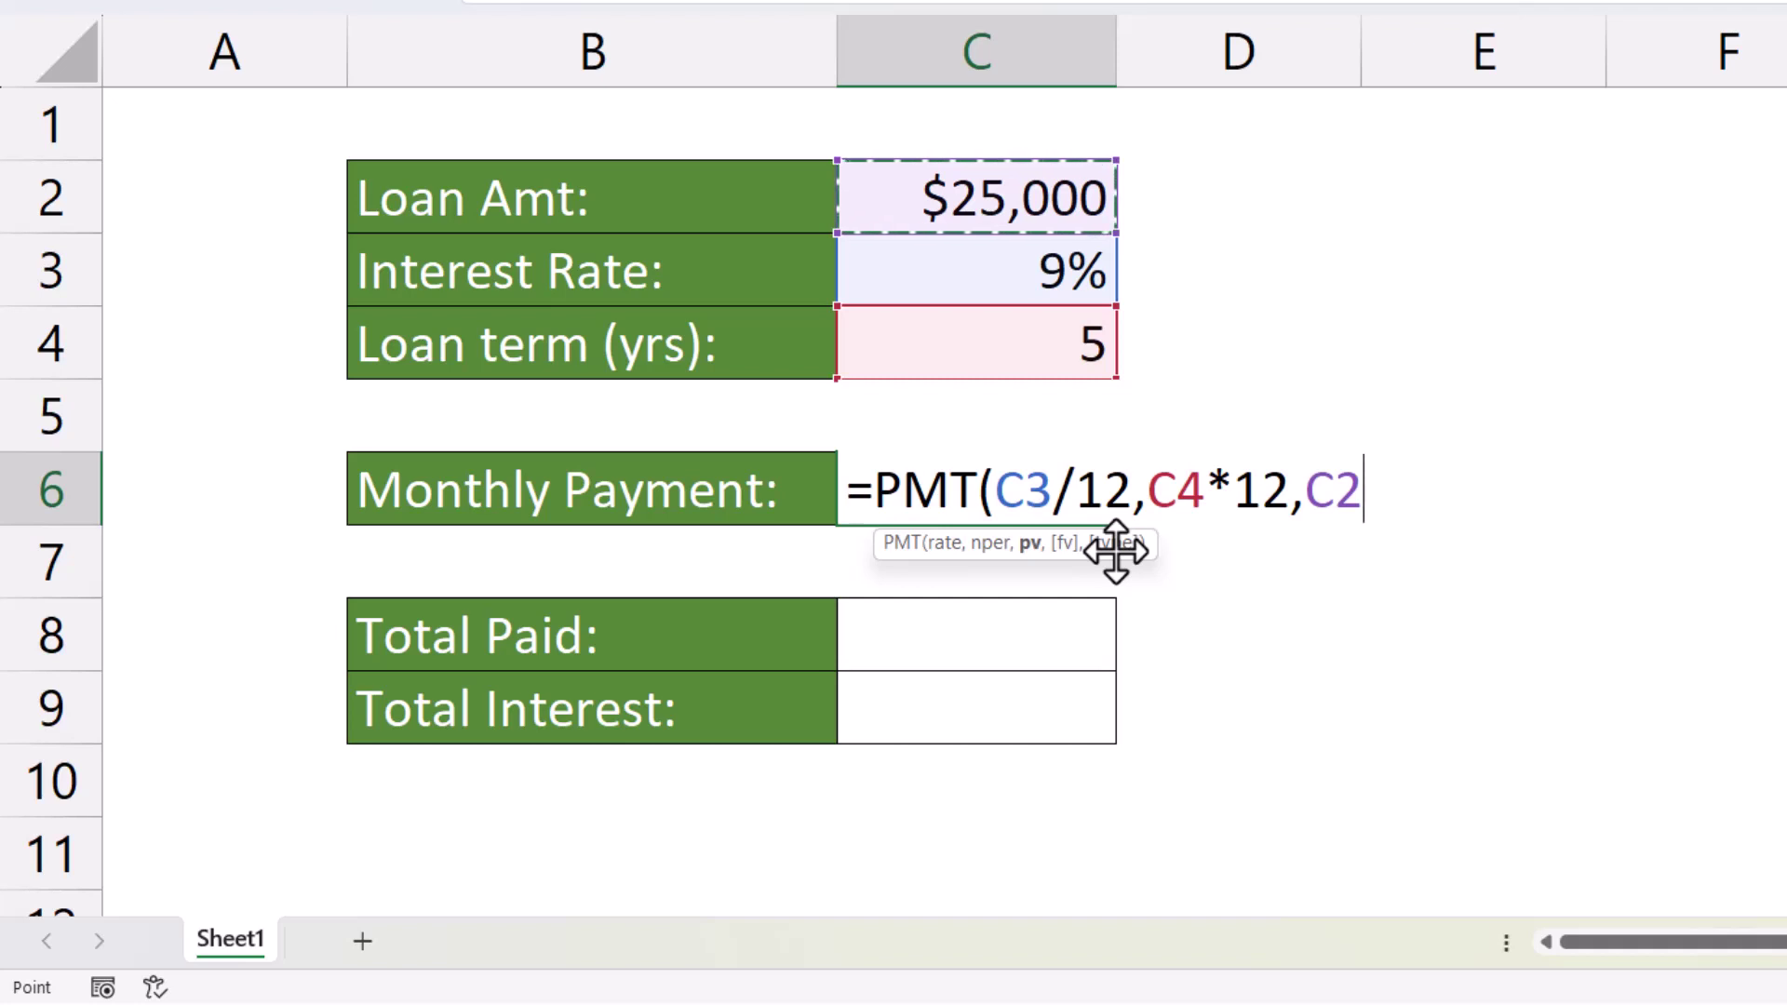
{"action": "type", "text": ")"}
{"action": "key", "text": "Return"}
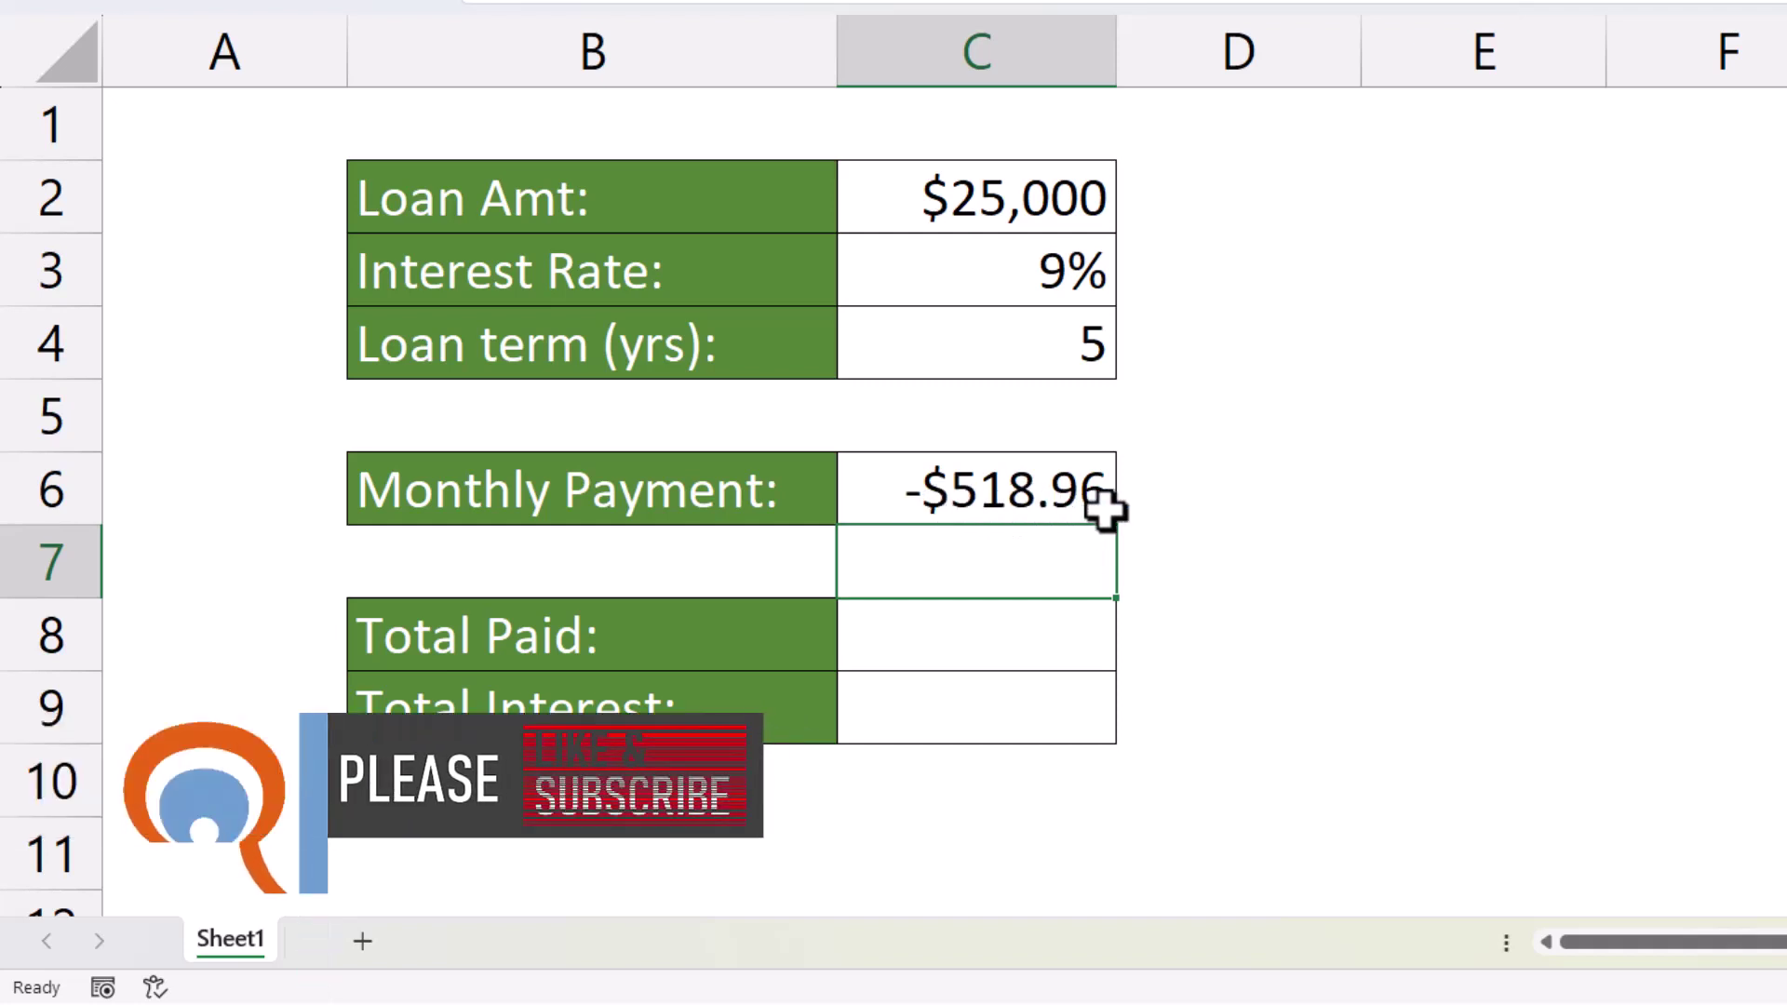
- Negate the C6 formula to =-PMT(...) so the payment shows as positive
{"action": "double_click", "coordinate": [985, 491]}
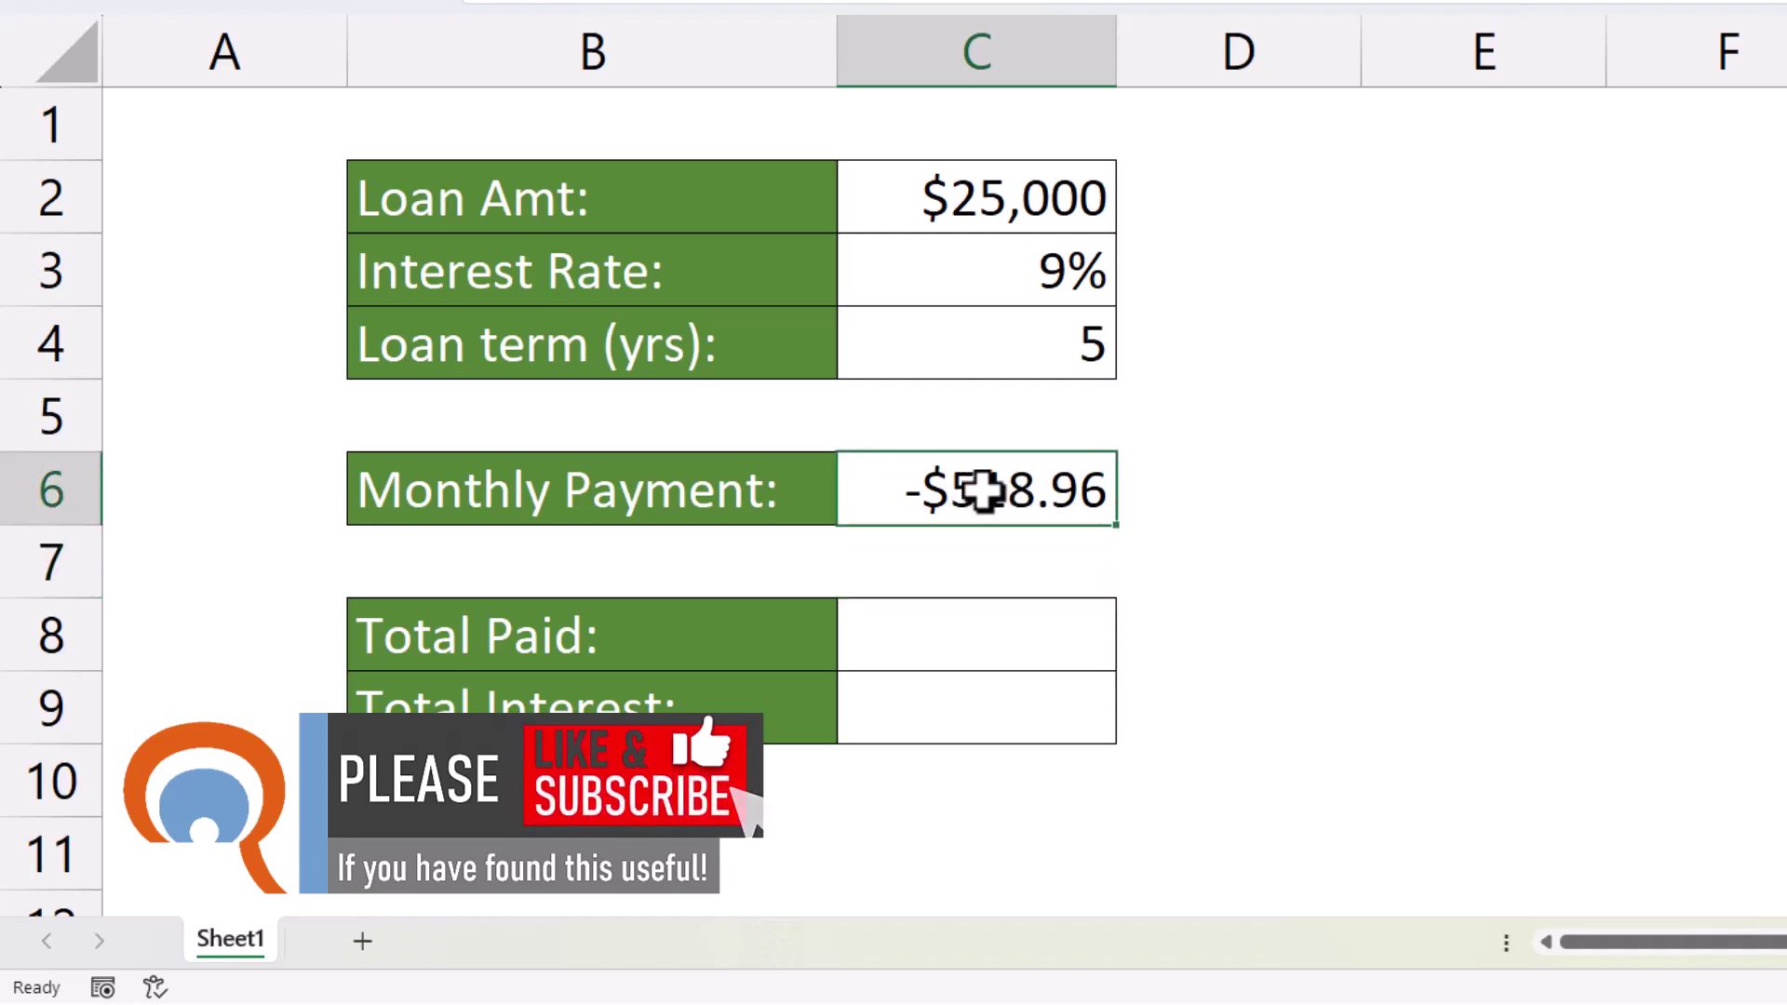
{"action": "left_click", "coordinate": [875, 491]}
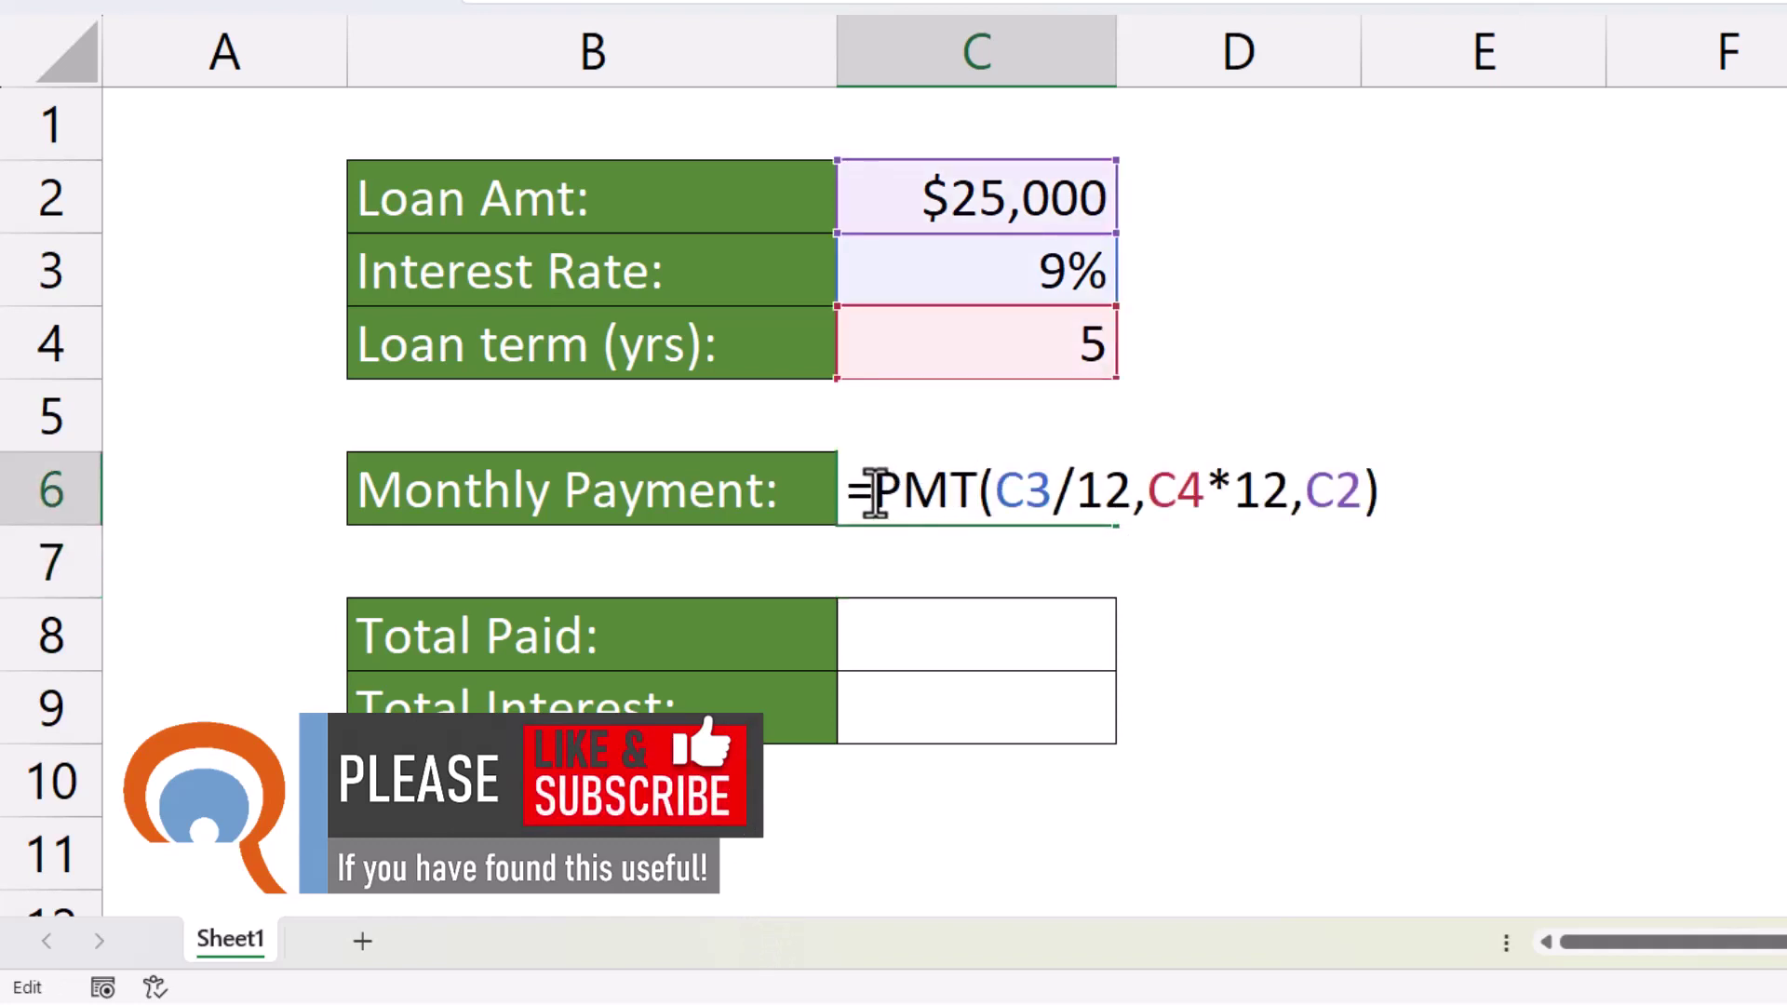
{"action": "type", "text": "-"}
{"action": "key", "text": "Return"}
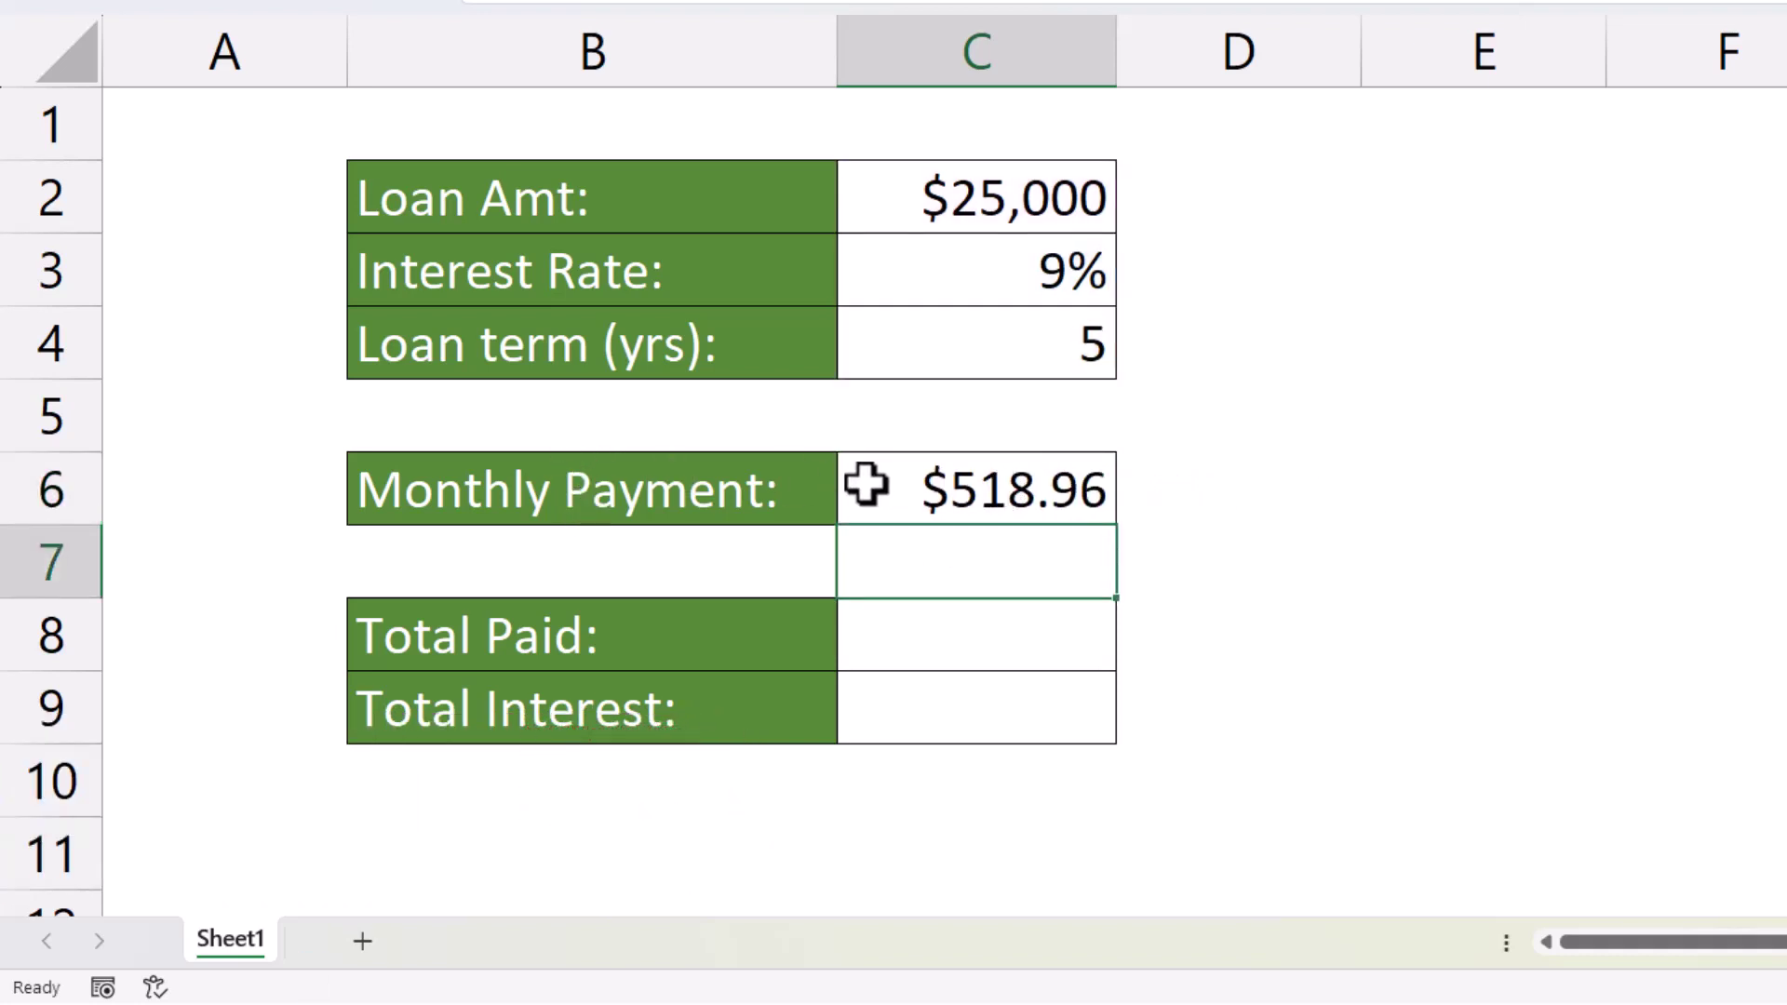
- Add a beginning-of-period payment type argument to the PMT formula in C6
{"action": "double_click", "coordinate": [977, 491]}
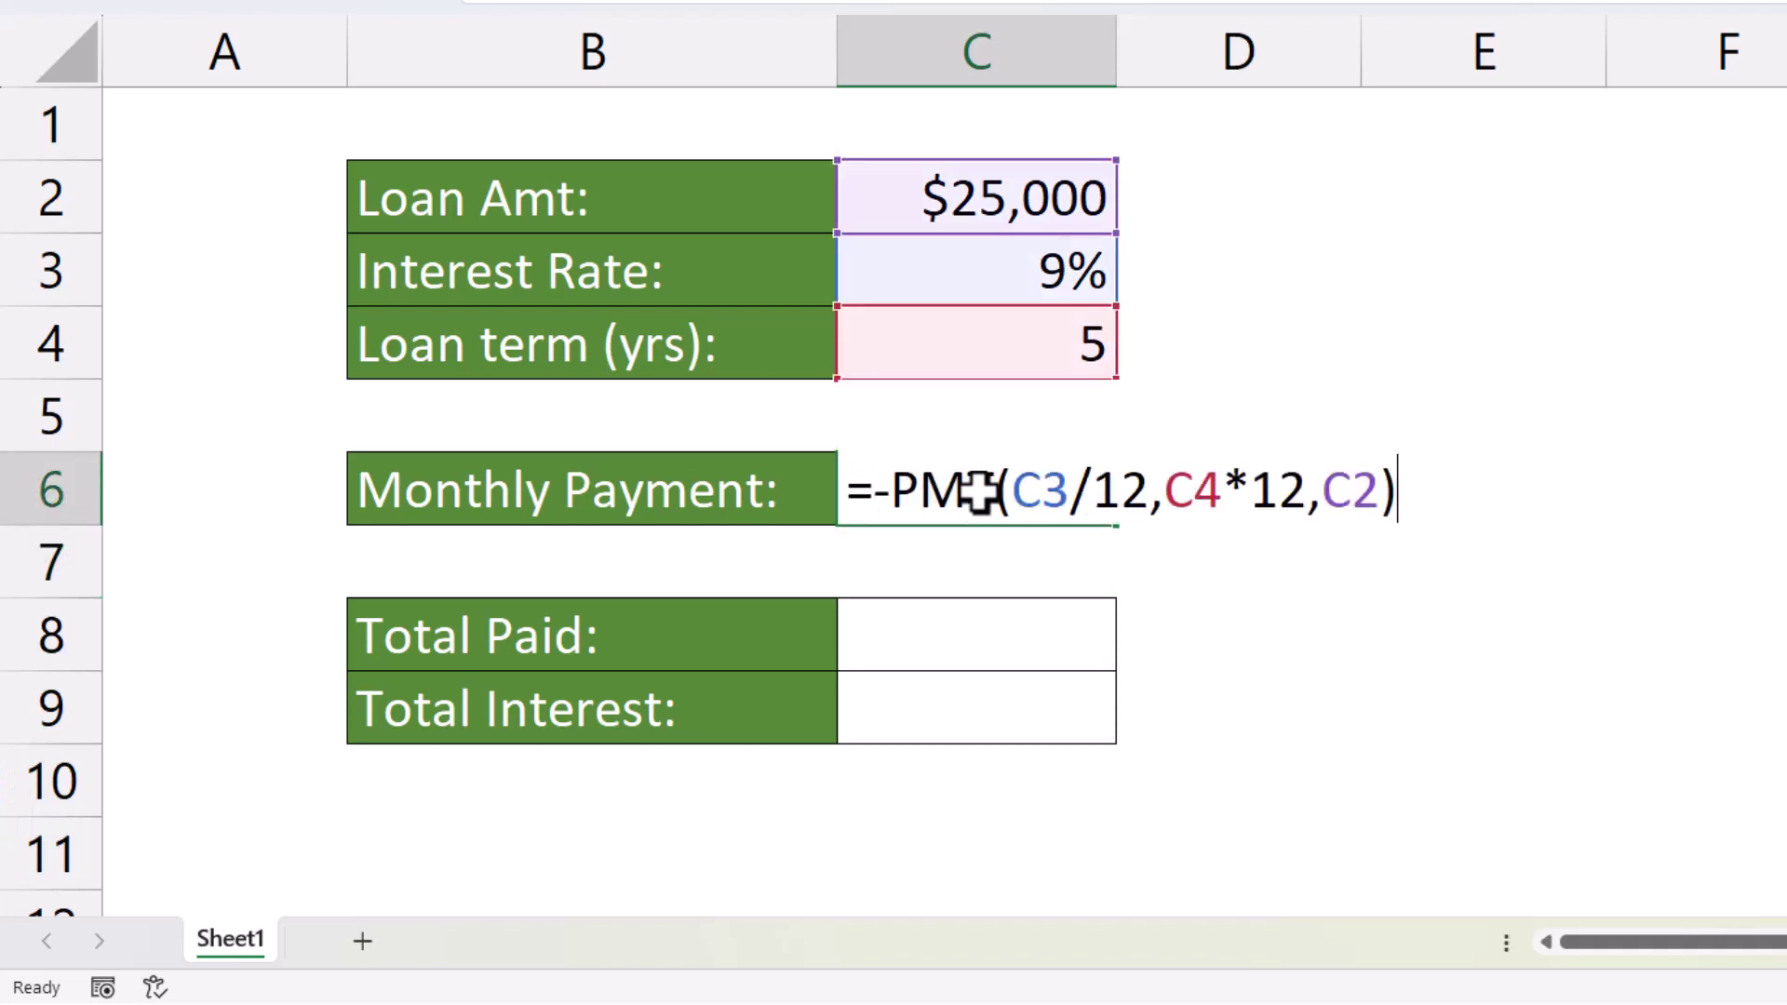
{"action": "left_click", "coordinate": [1382, 491]}
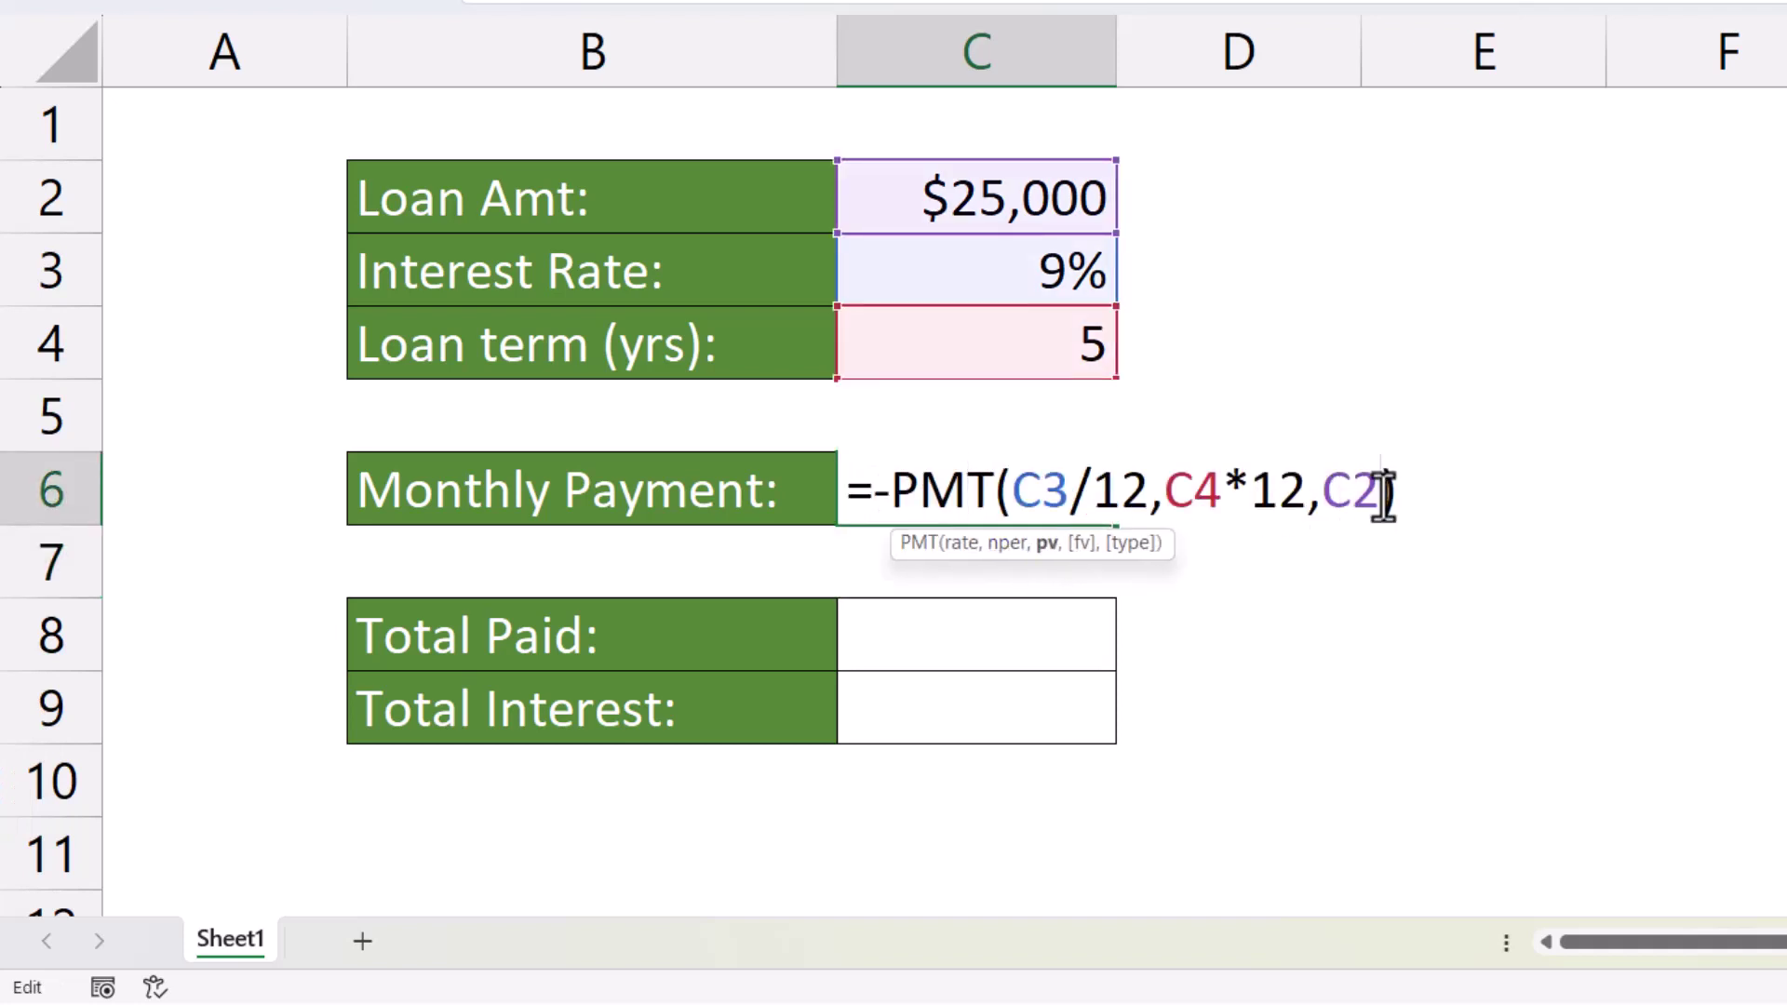
{"action": "type", "text": ","}
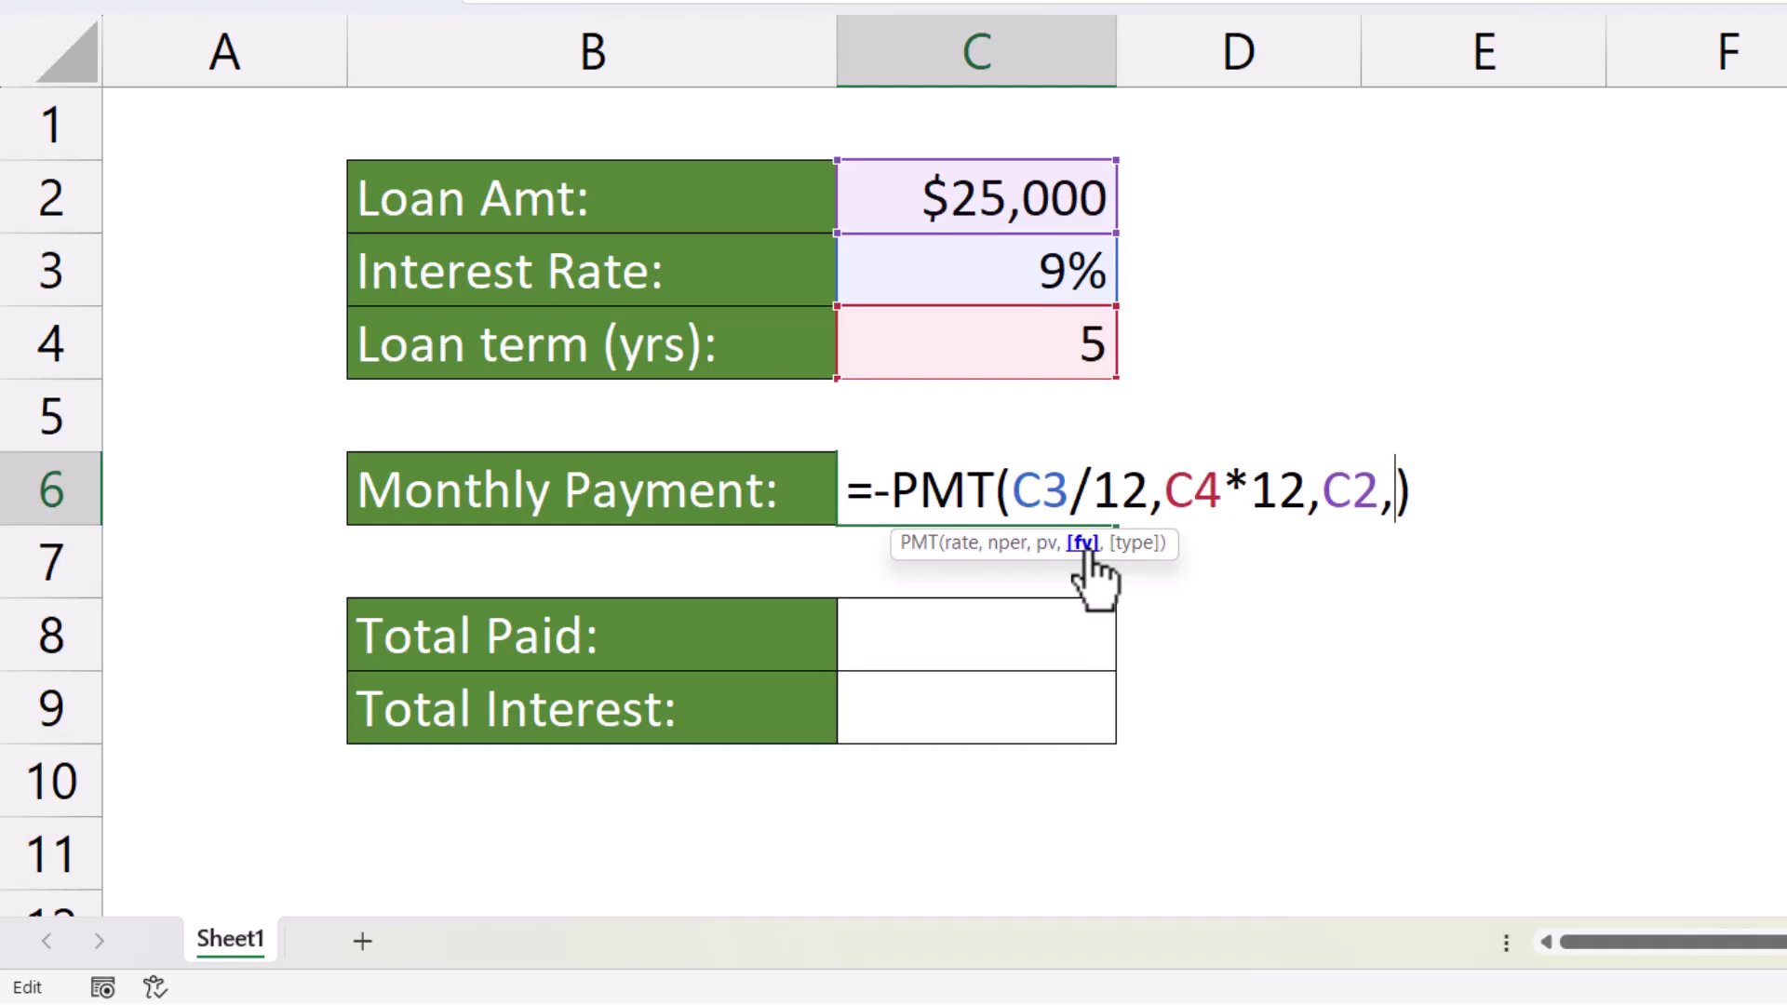
{"action": "type", "text": ","}
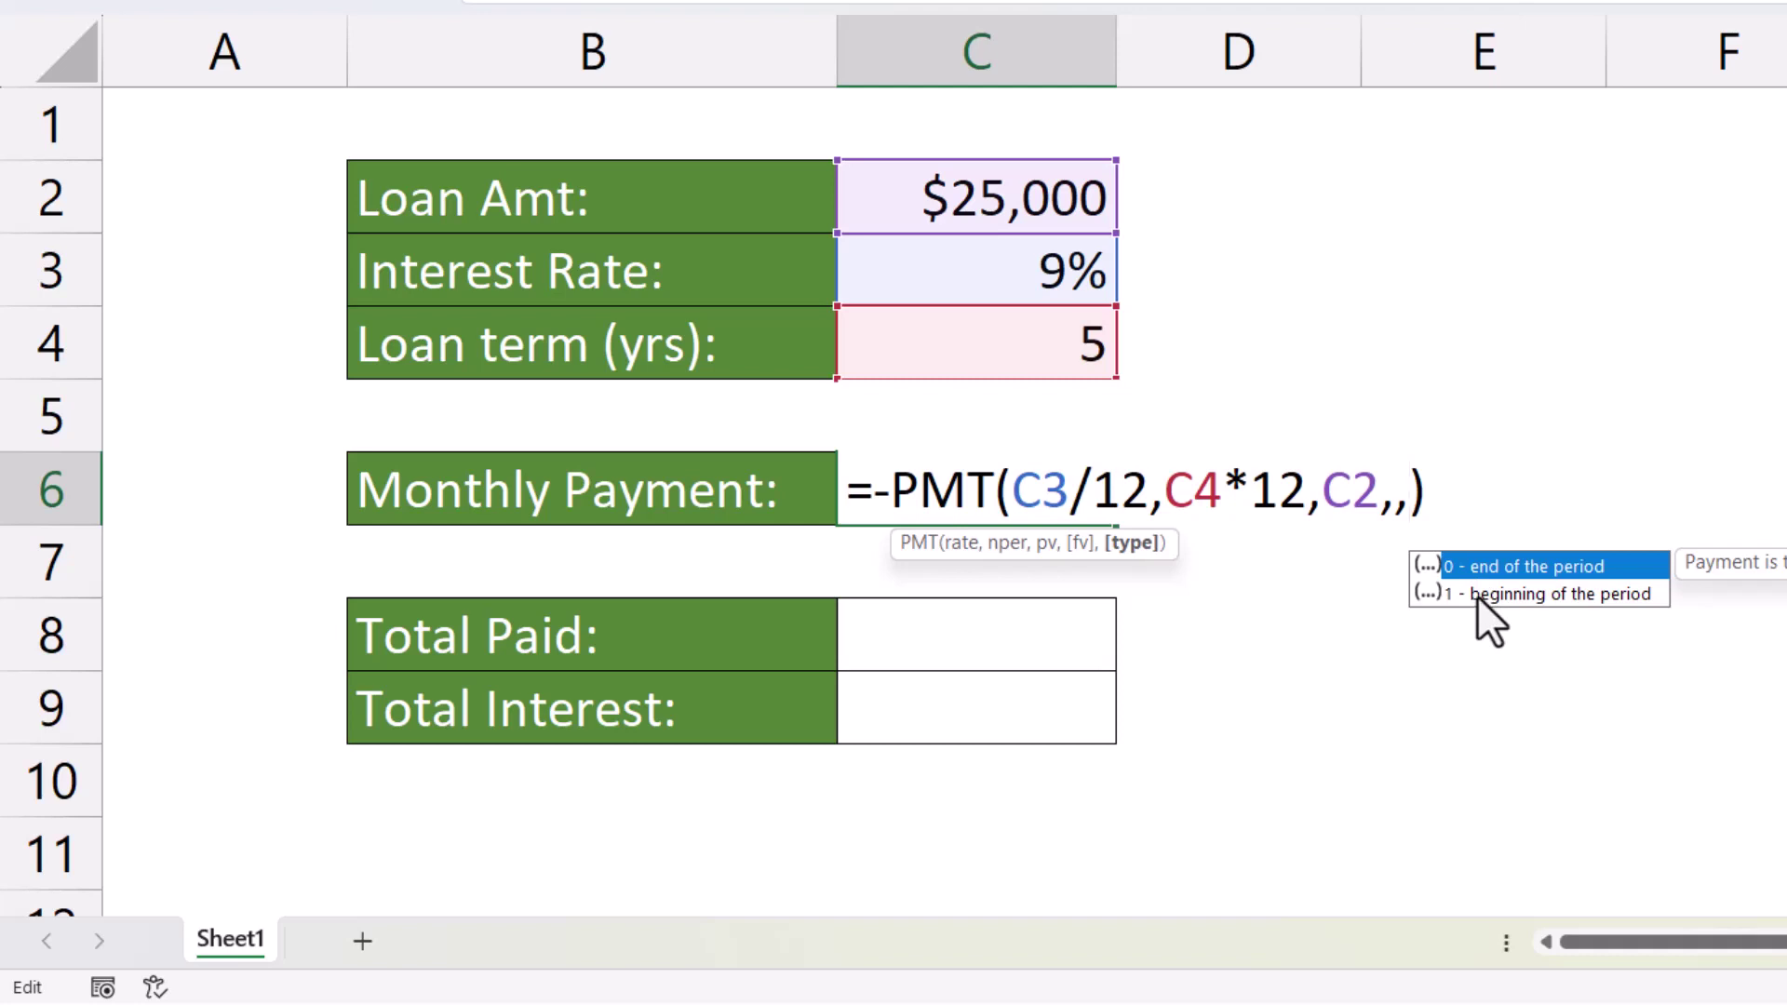
{"action": "double_click", "coordinate": [1477, 596]}
{"action": "key", "text": "Return"}
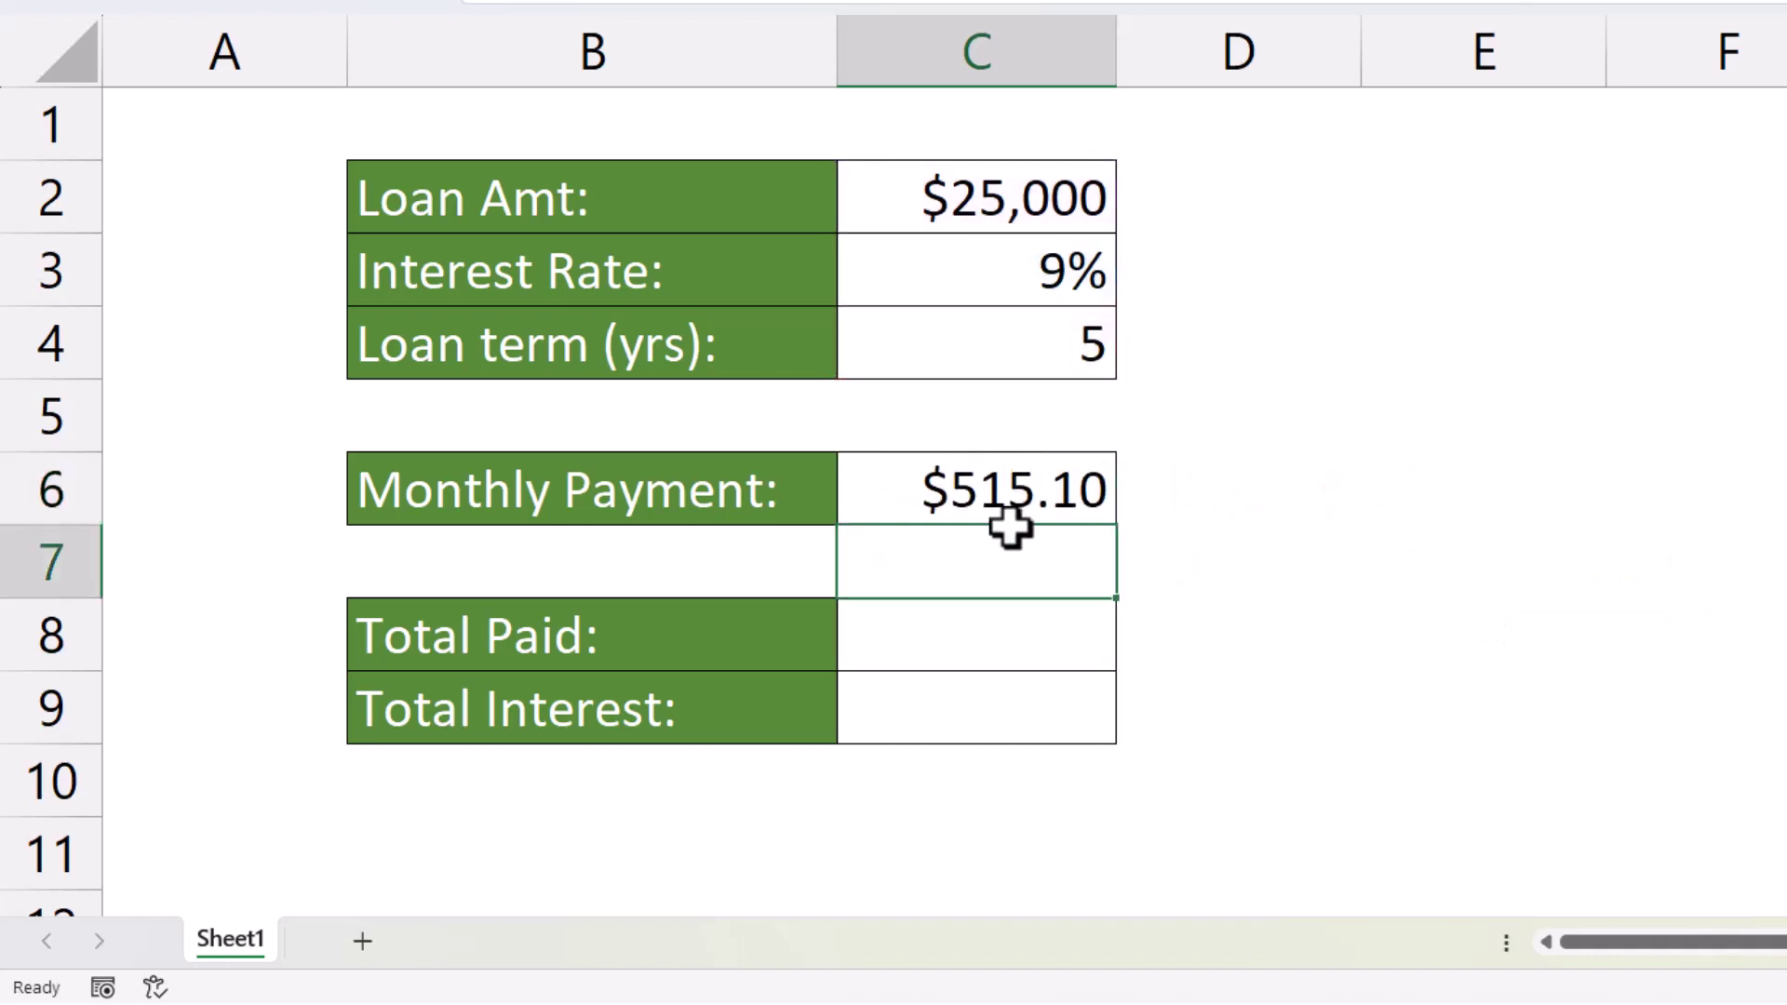
- Remove the type and empty trailing arguments, leaving =-PMT(C3/12,C4*12,C2) showing $518.96
{"action": "left_click", "coordinate": [1023, 491]}
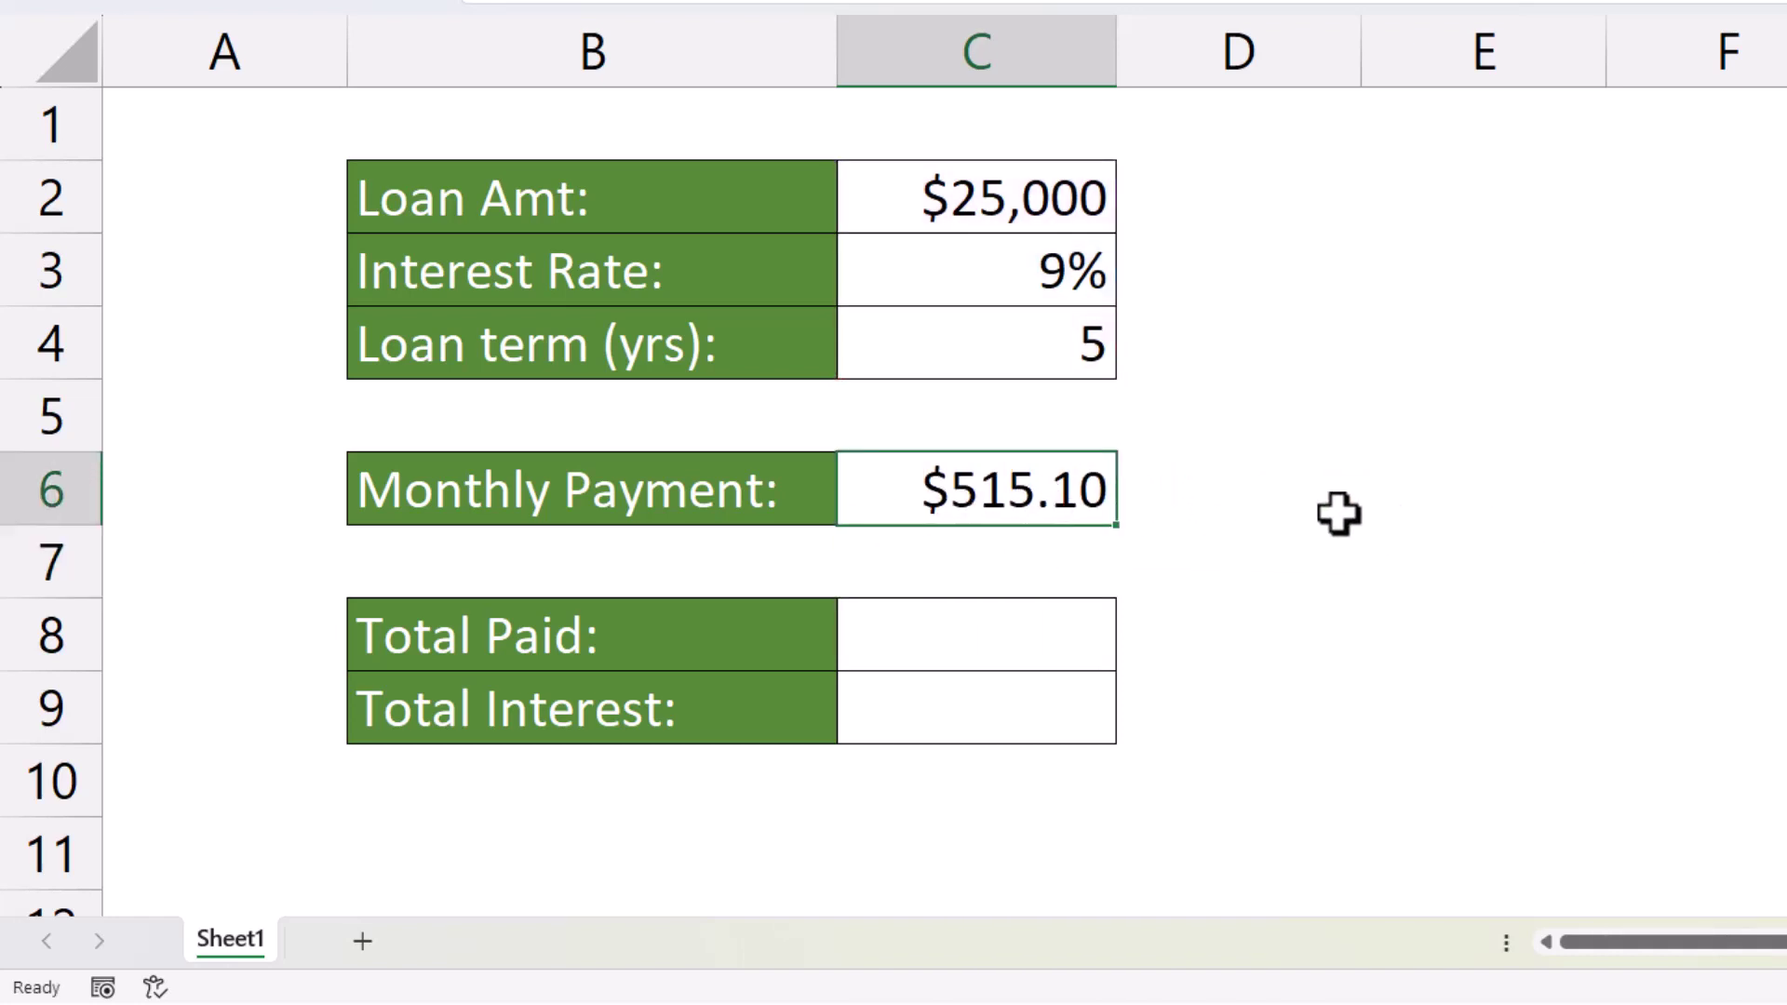
{"action": "key", "text": "F2"}
{"action": "key", "text": "BackSpace"}
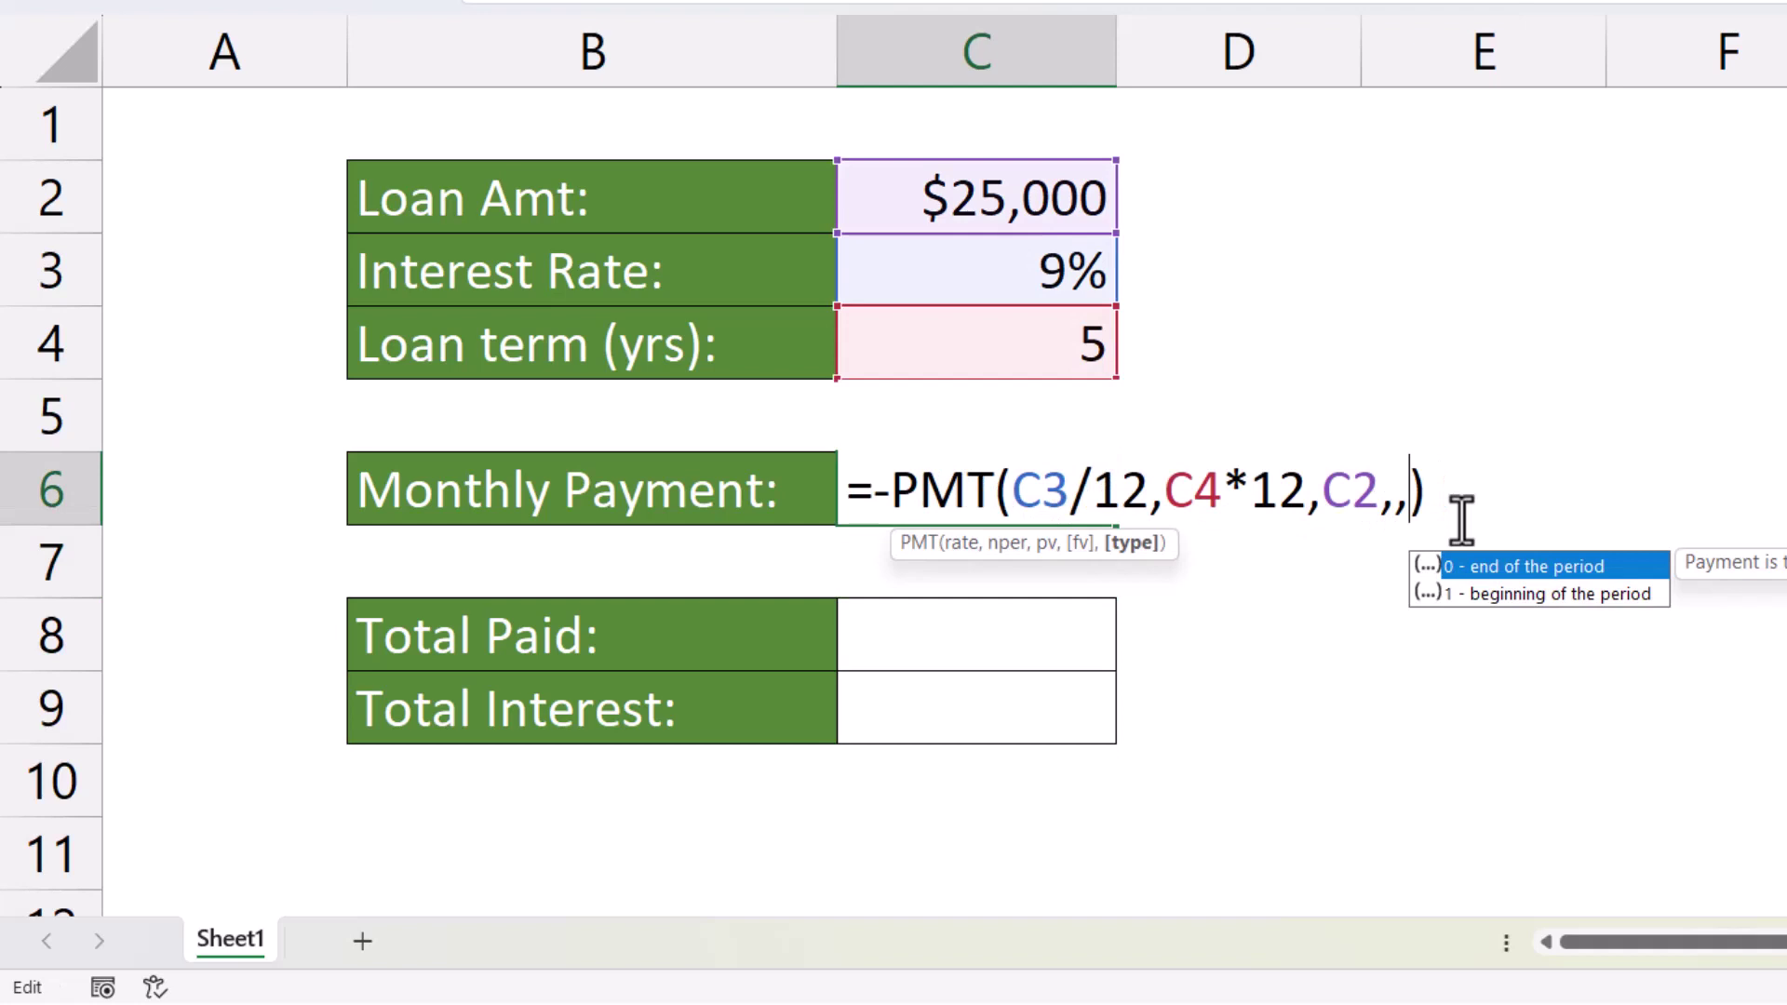
{"action": "key", "text": "Return"}
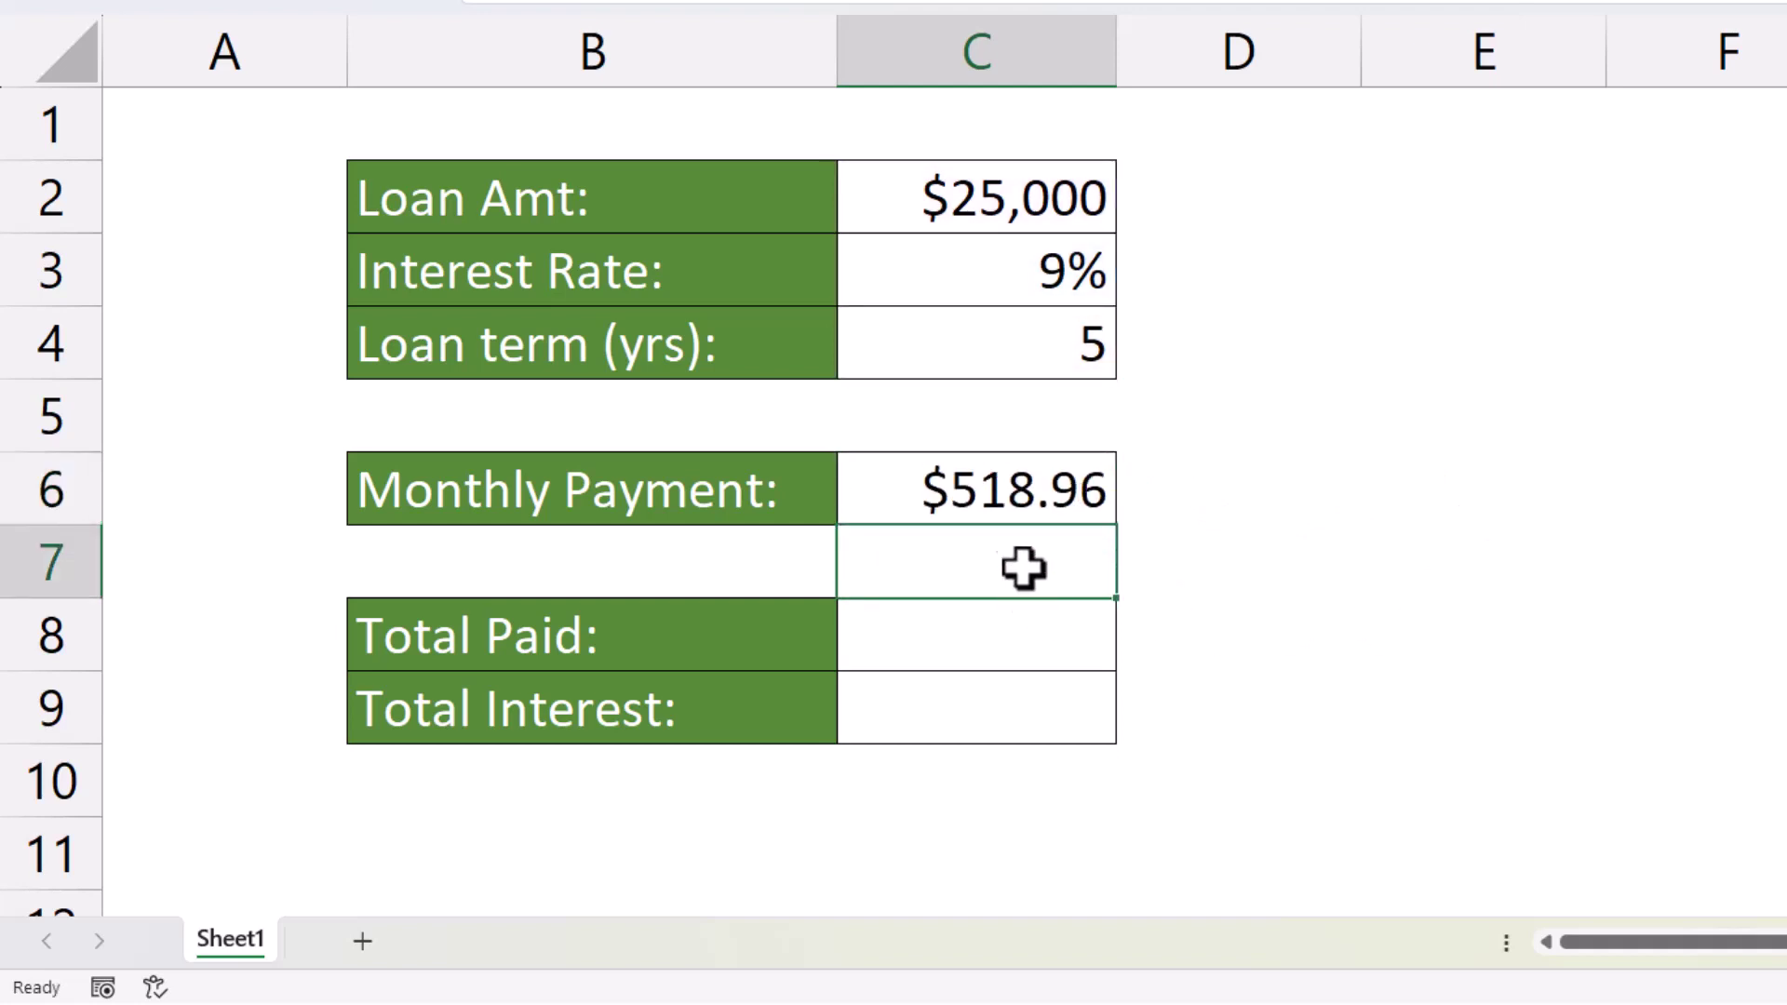
{"action": "double_click", "coordinate": [1080, 503]}
{"action": "left_click", "coordinate": [1401, 490]}
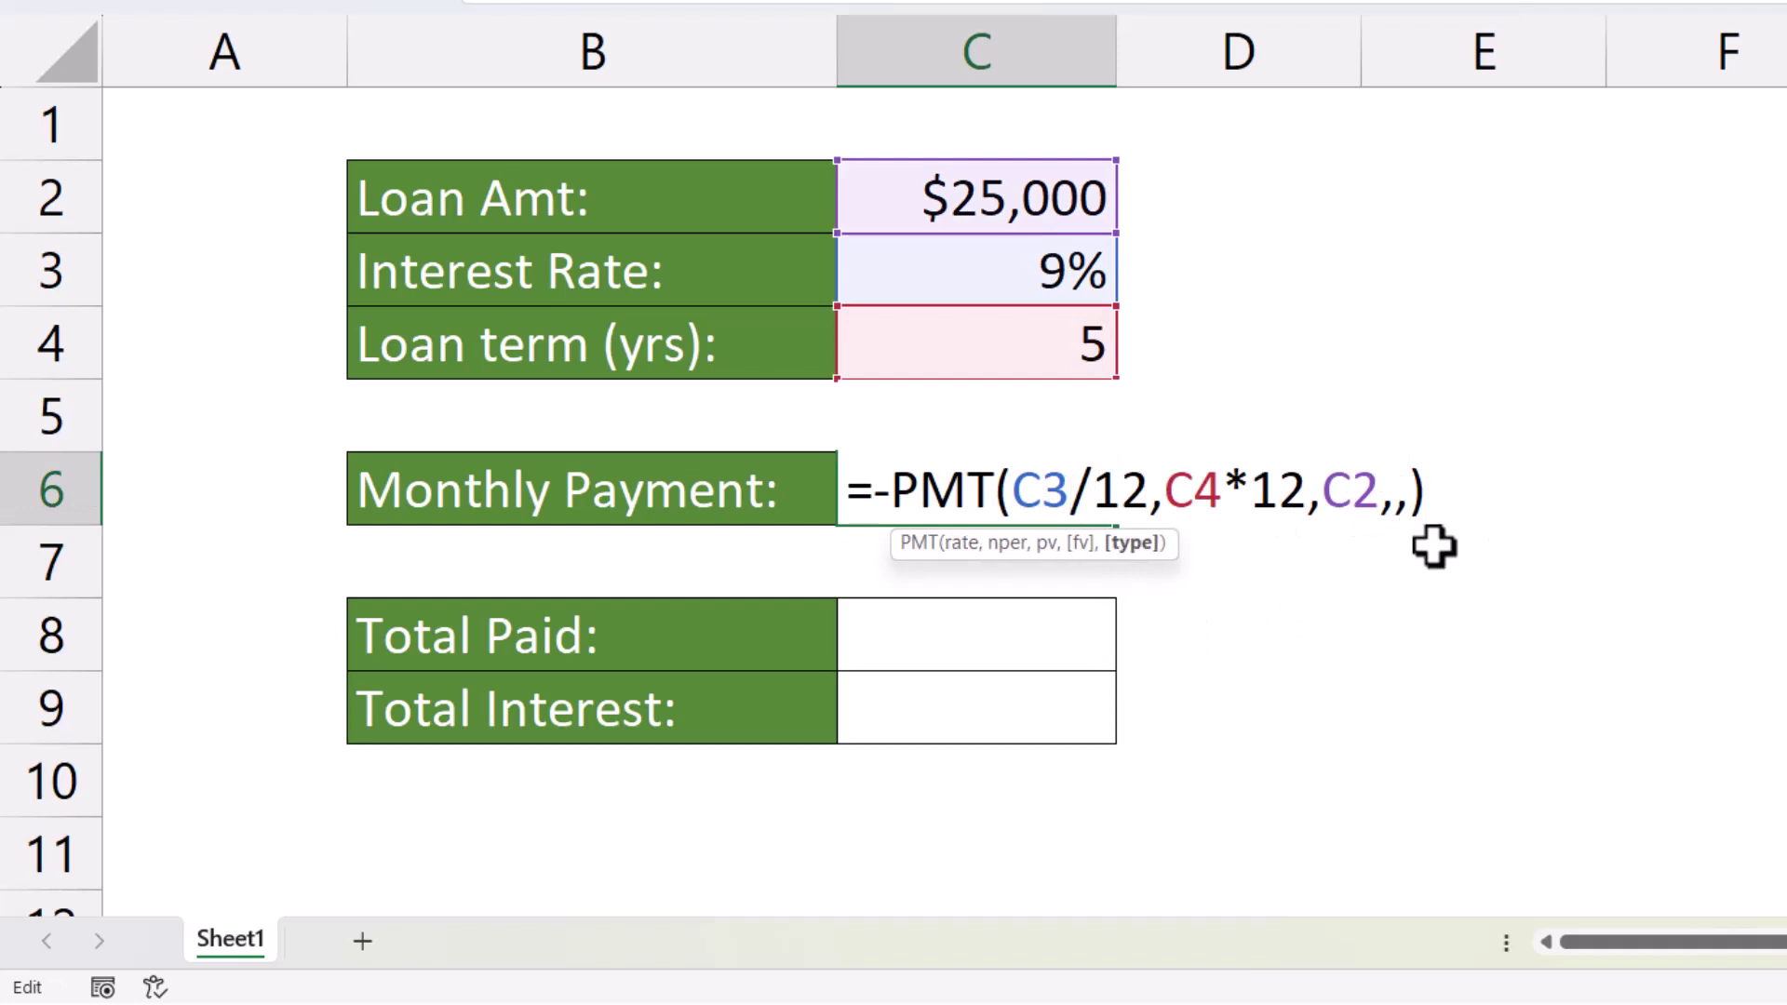
{"action": "key", "text": "BackSpace"}
{"action": "key", "text": "BackSpace"}
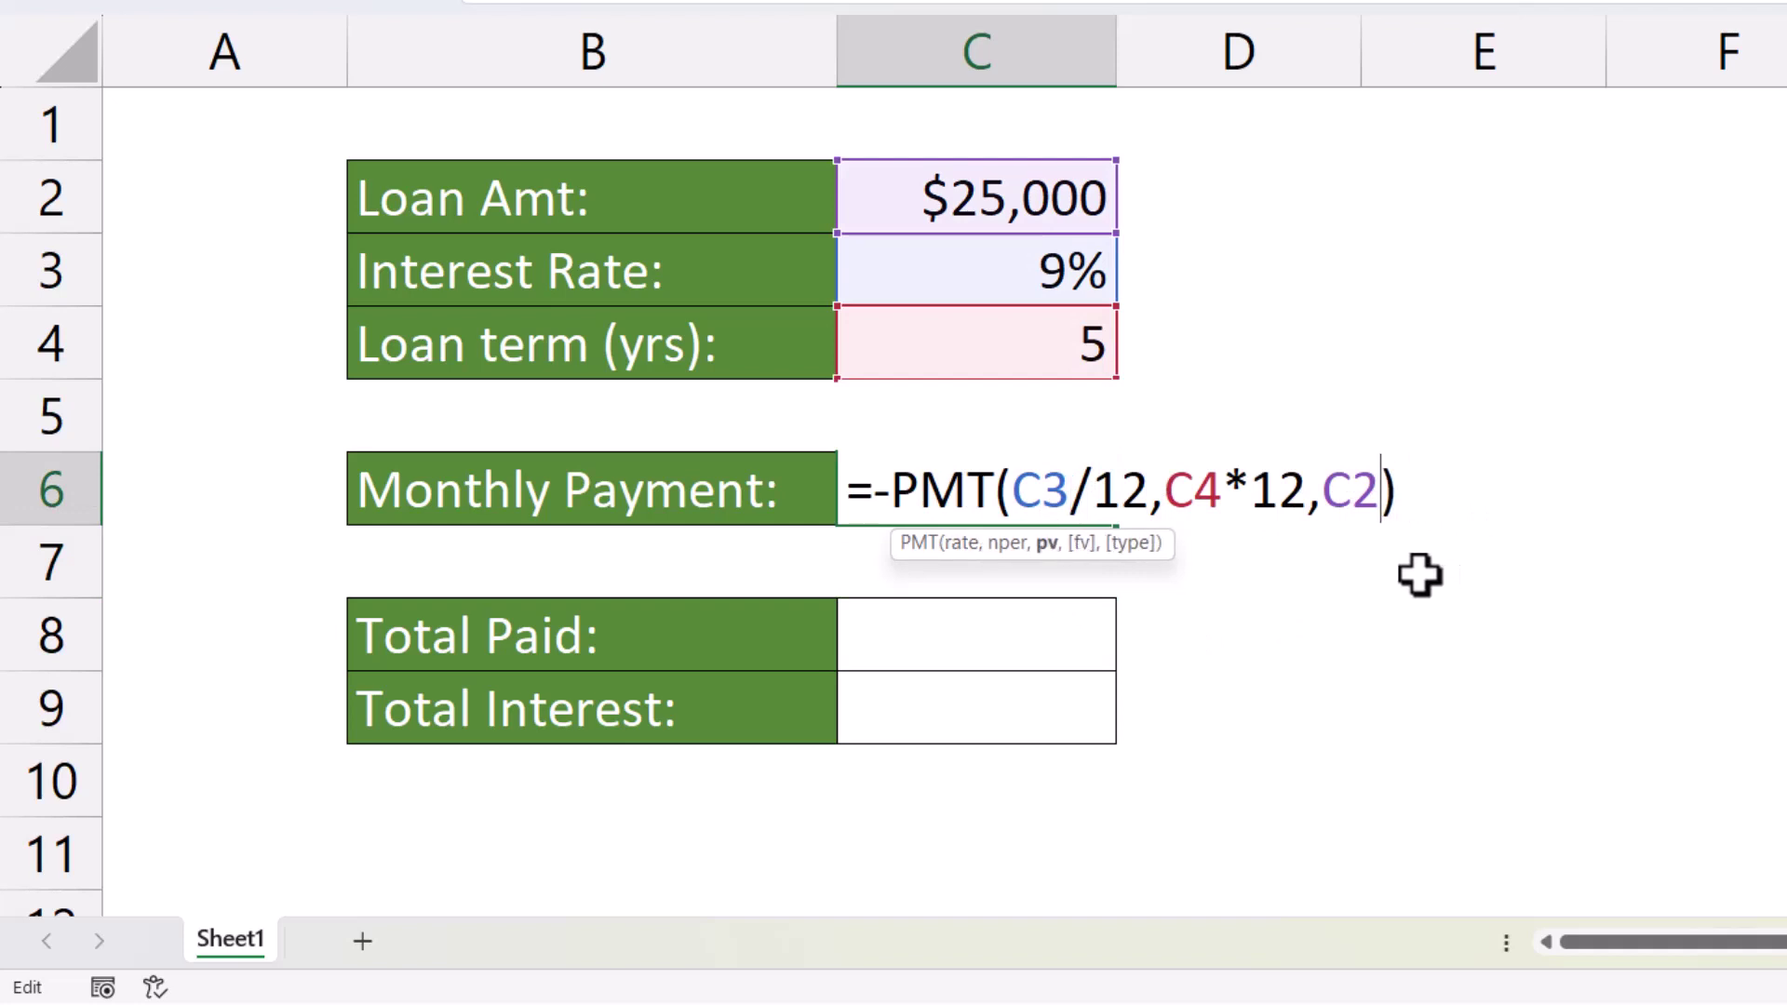
{"action": "key", "text": "Return"}
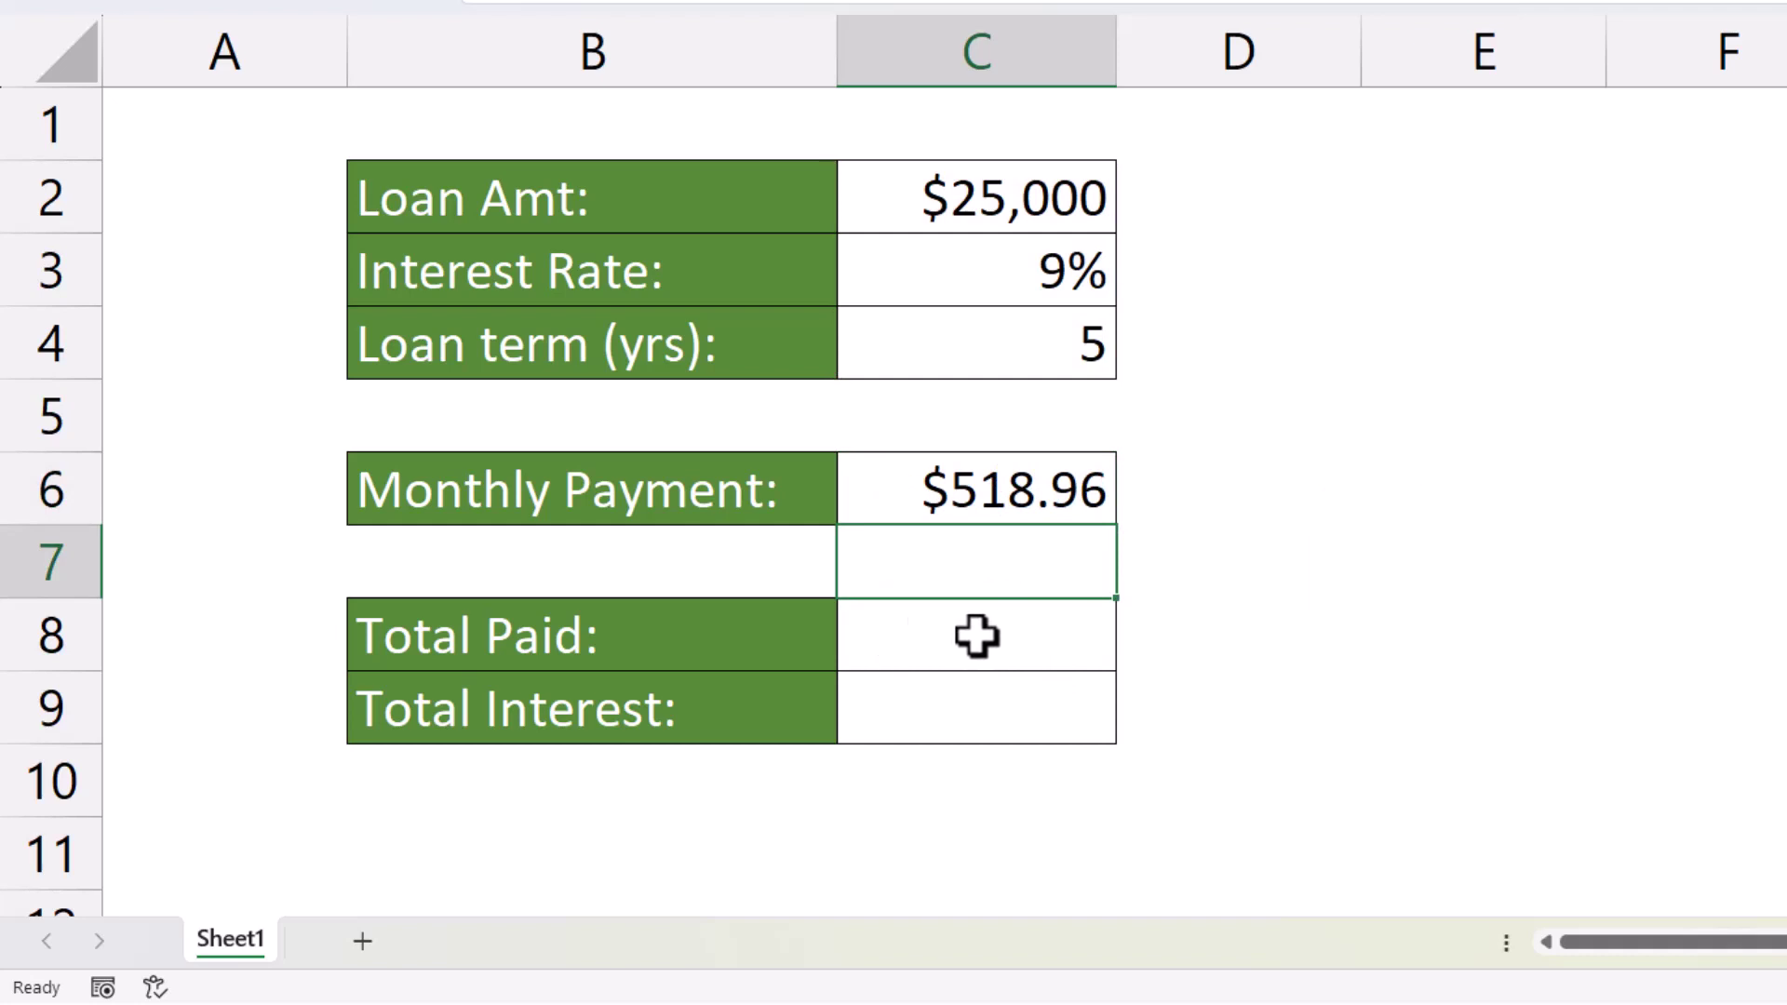
- Enter =C6*C4*12 in C8 for Total Paid
{"action": "left_click", "coordinate": [1053, 642]}
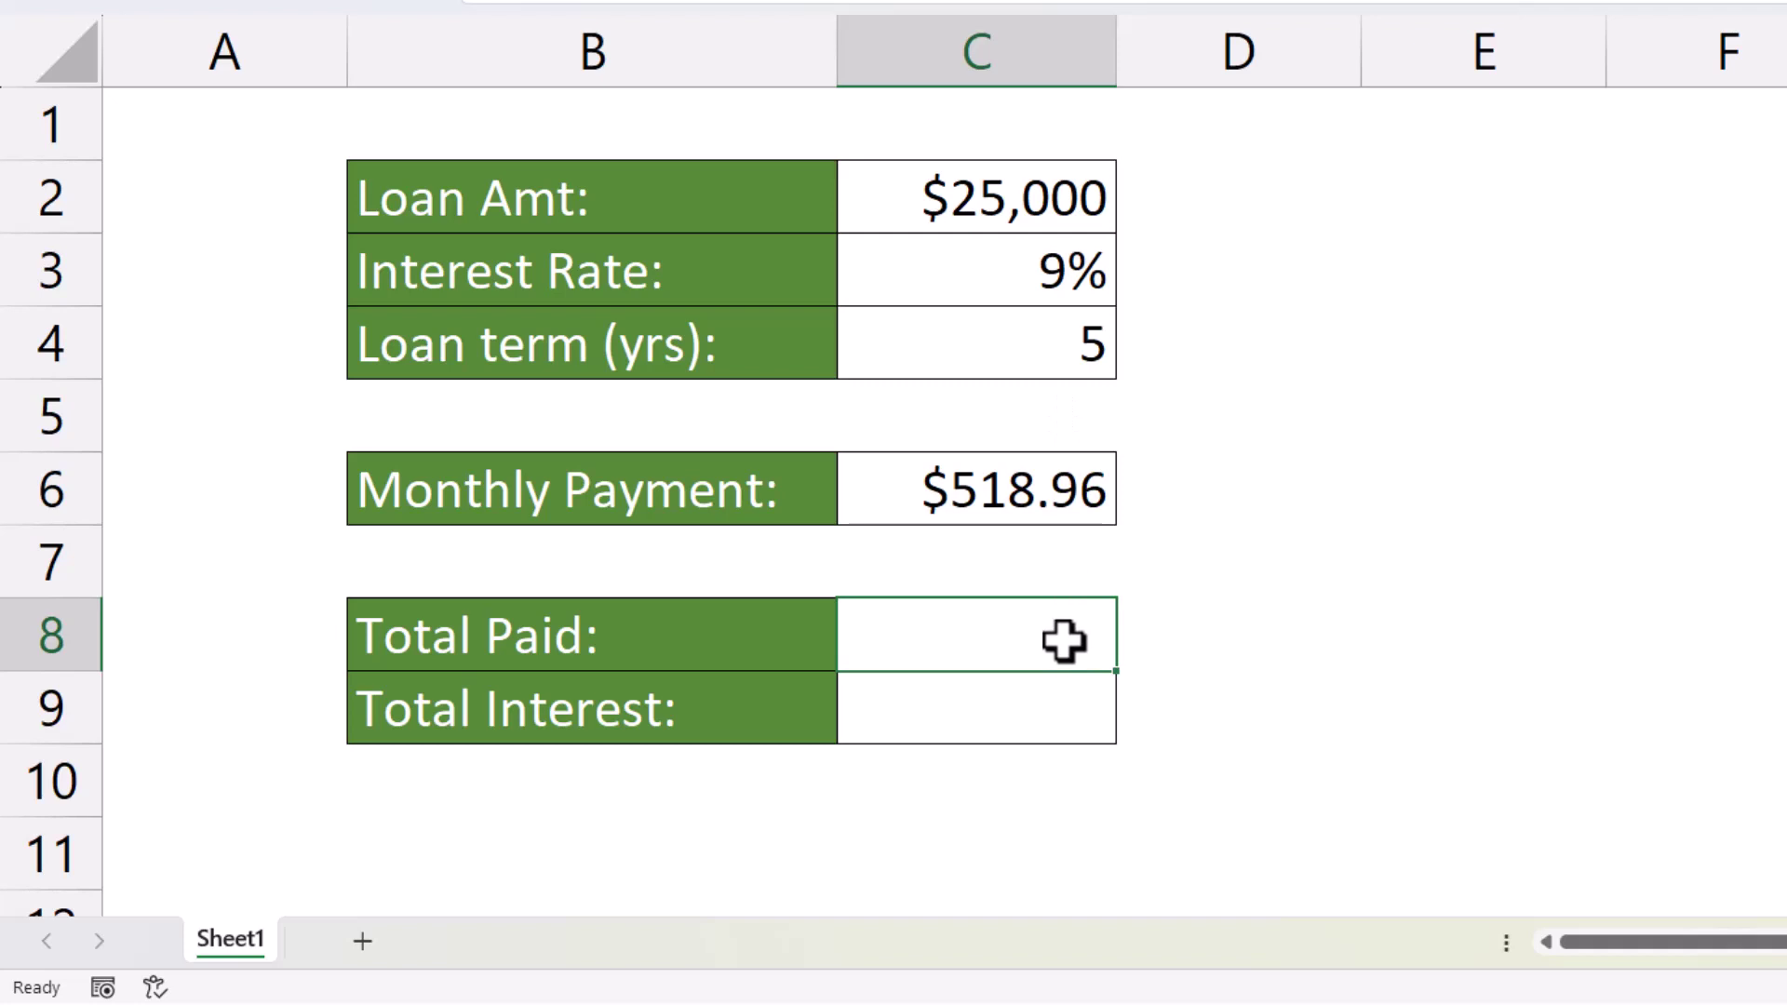
{"action": "type", "text": "="}
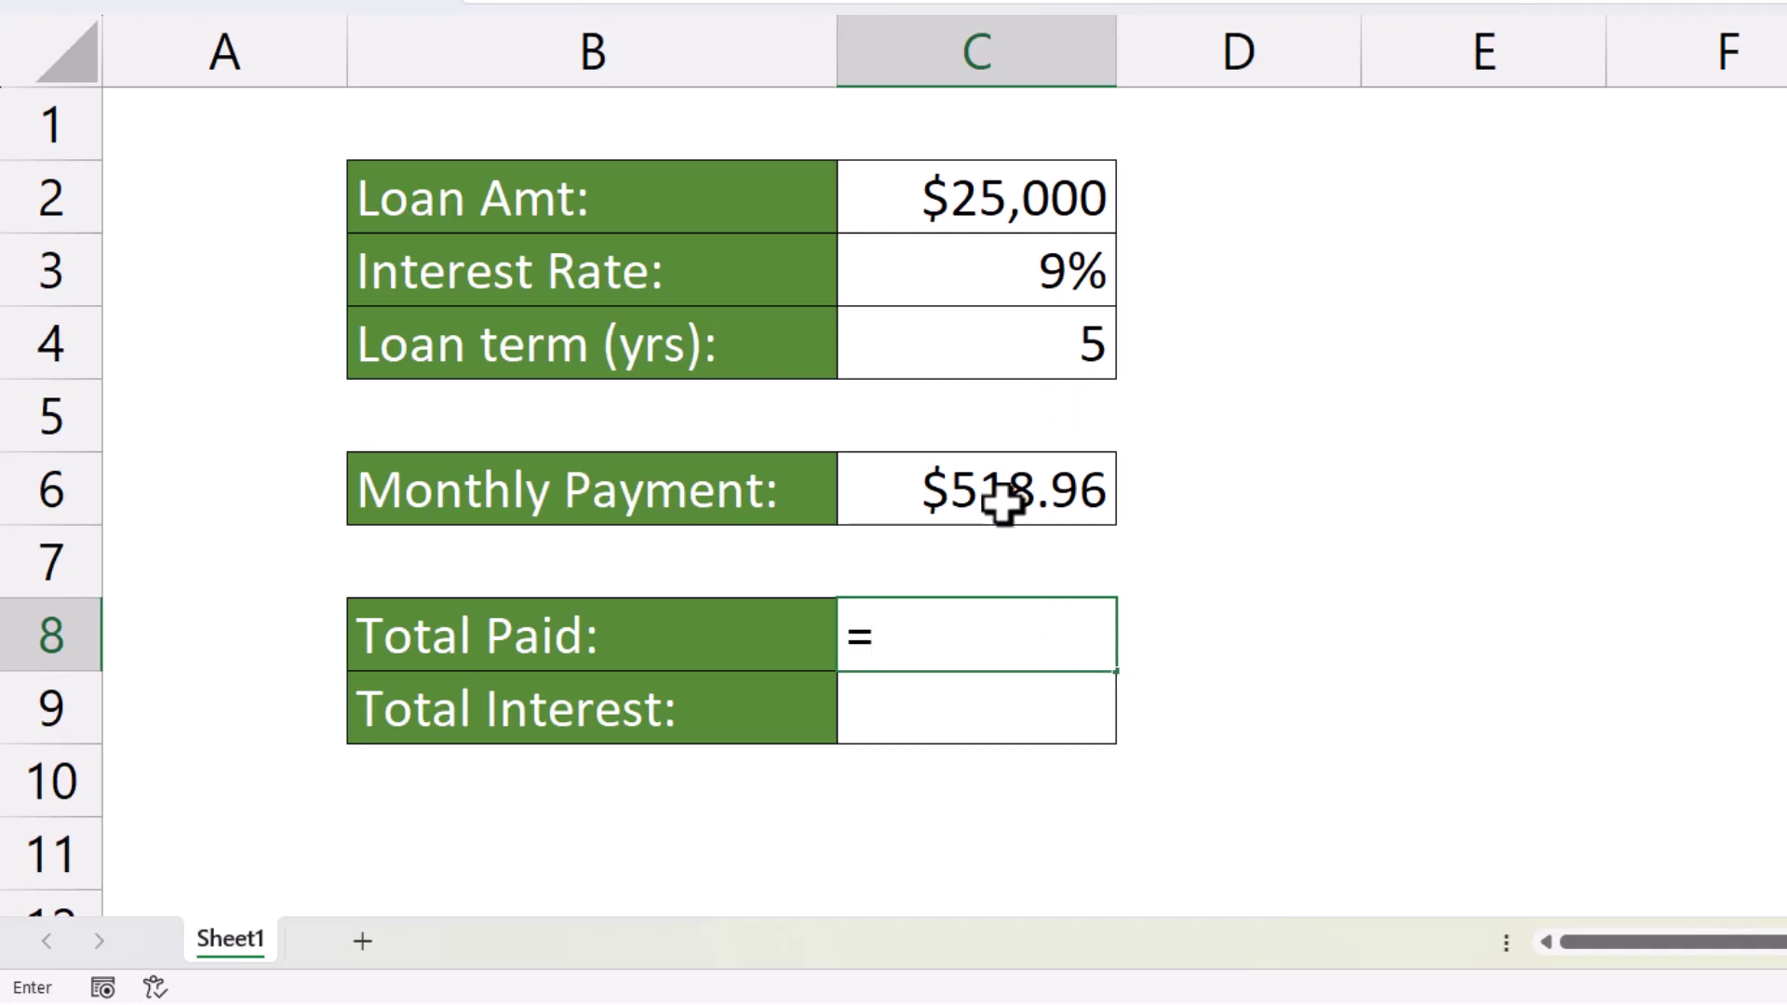
{"action": "left_click", "coordinate": [996, 487]}
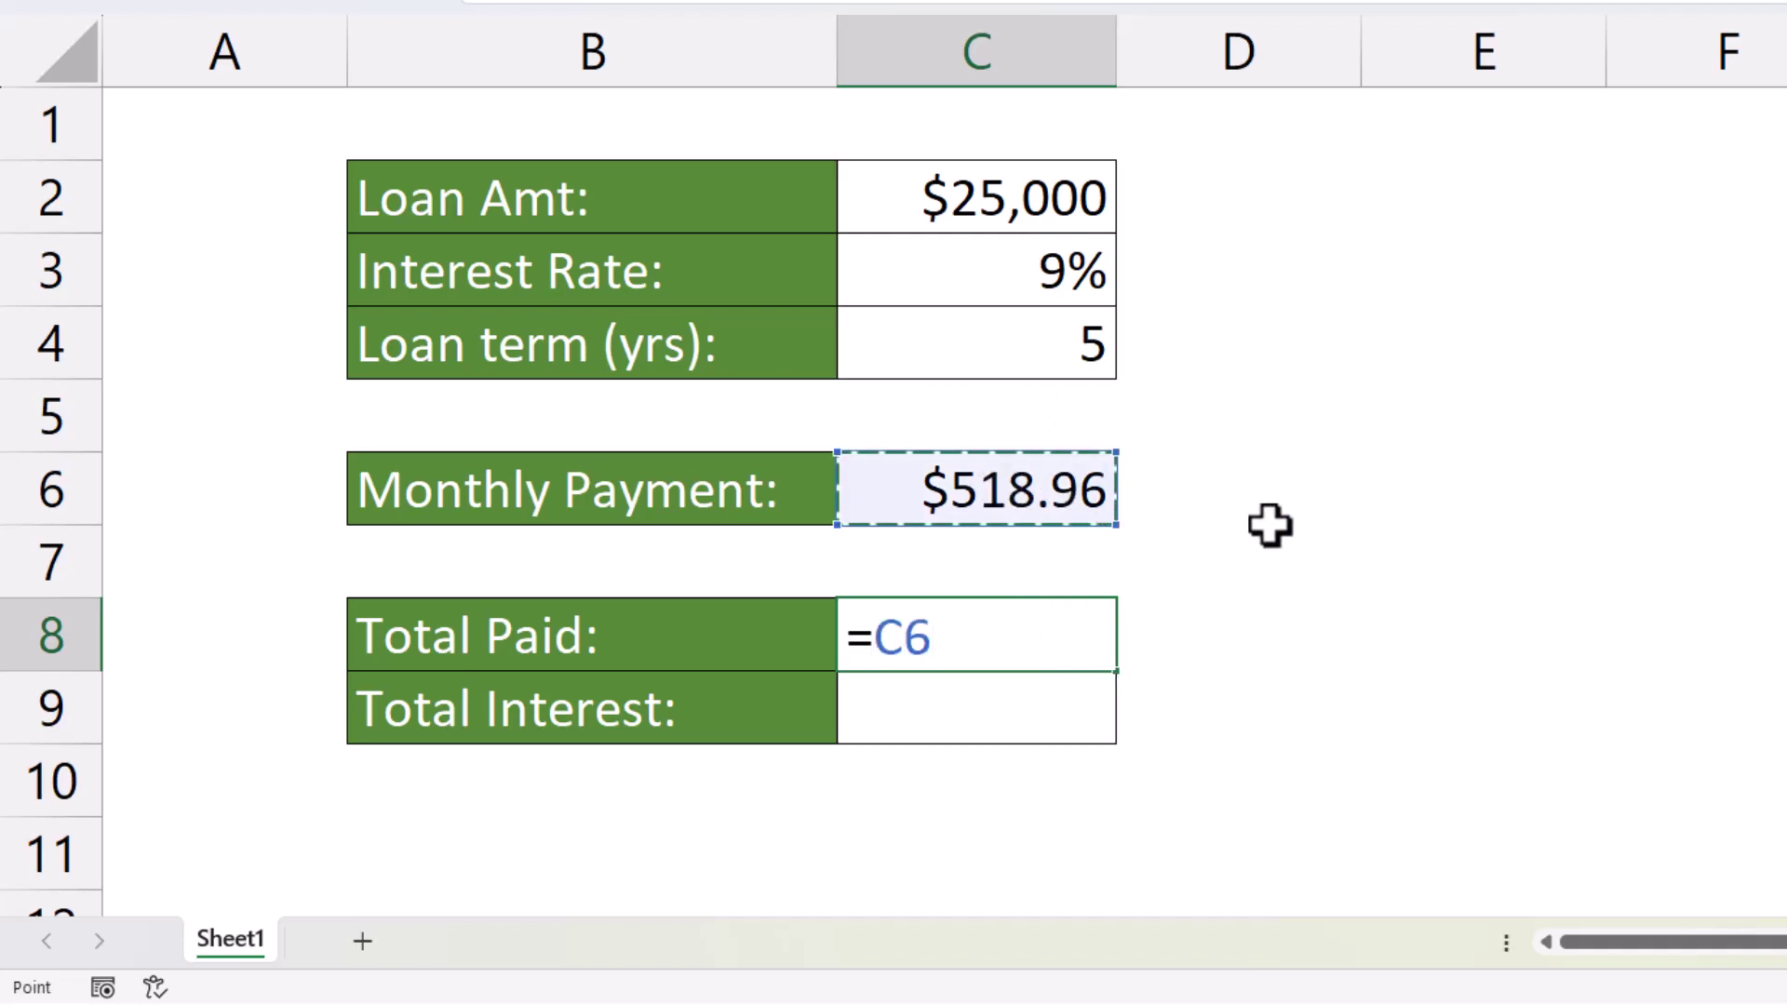
{"action": "type", "text": "*"}
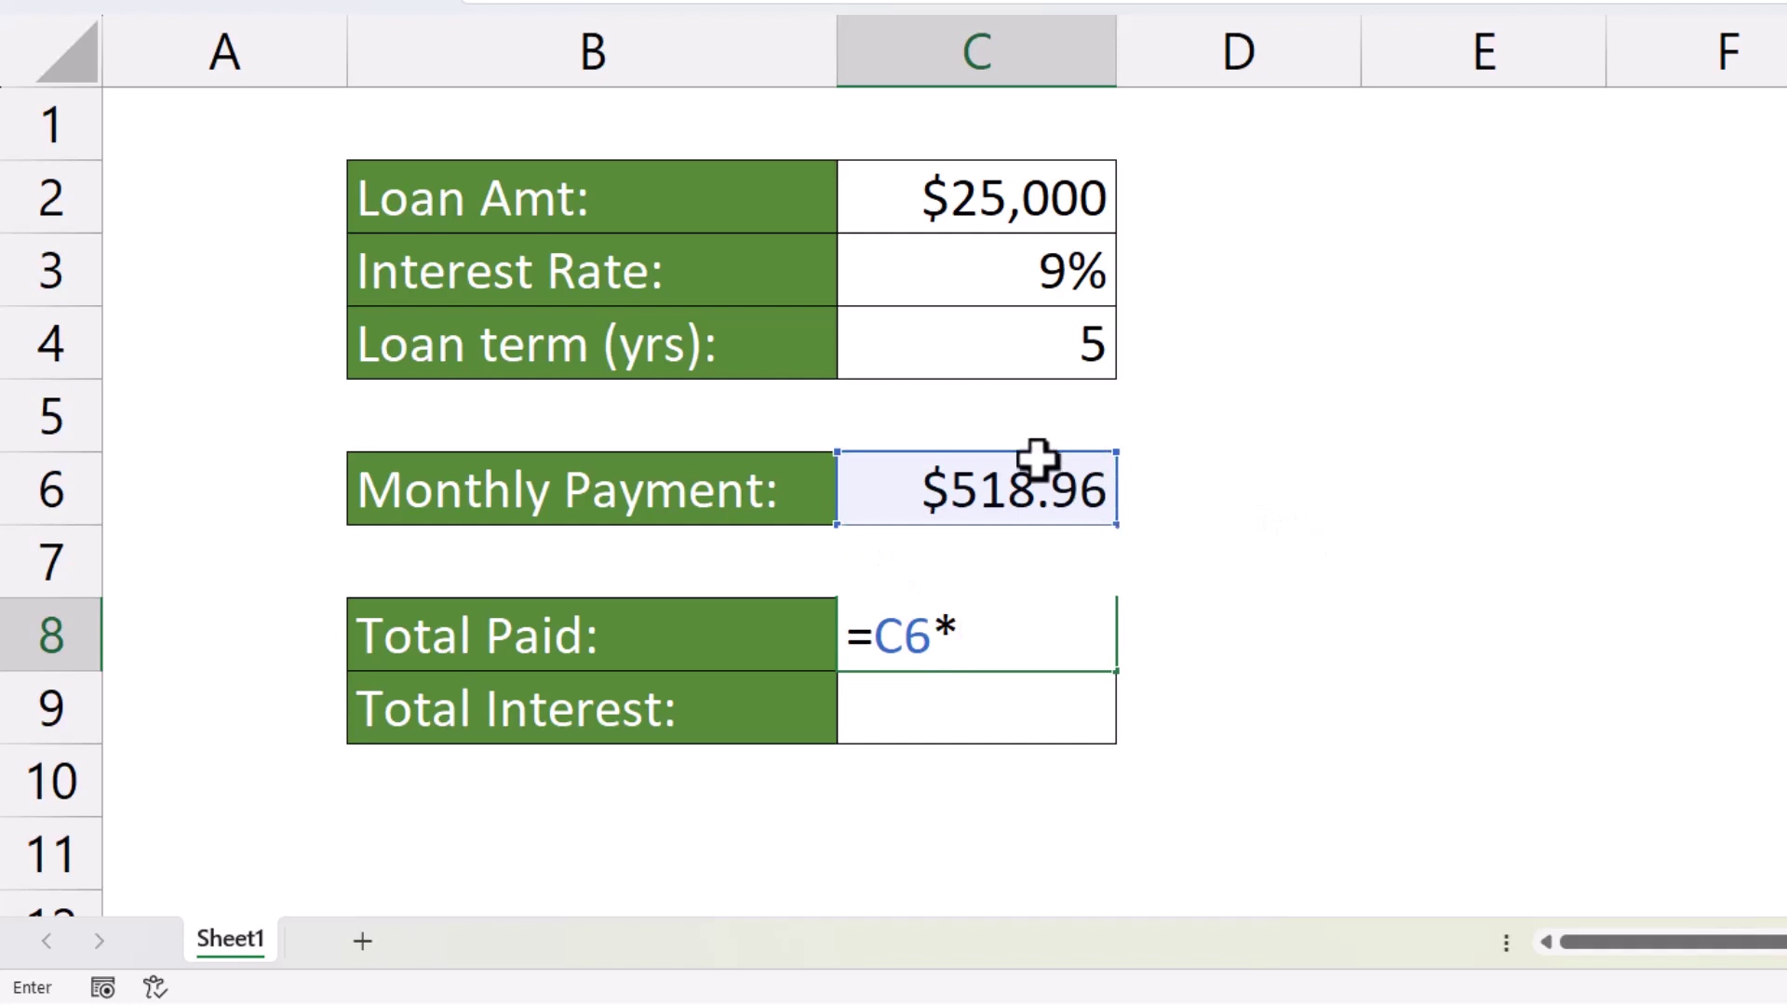
{"action": "left_click", "coordinate": [1037, 340]}
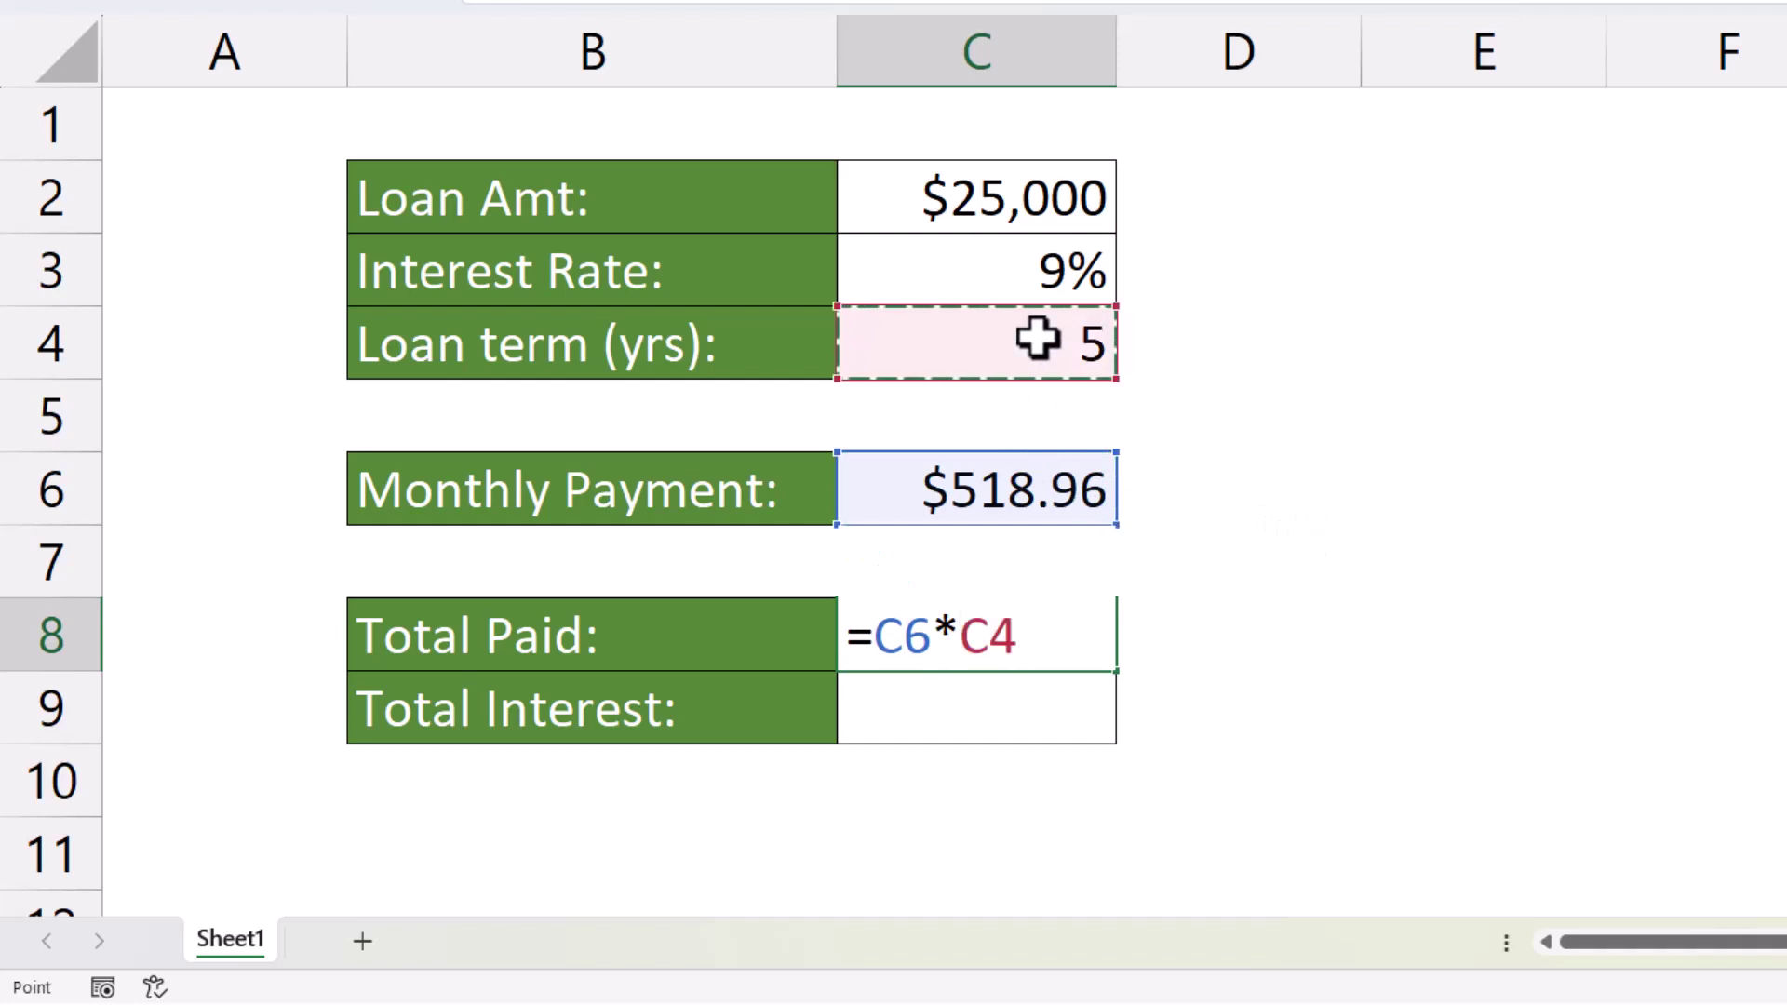
{"action": "type", "text": "*12"}
{"action": "key", "text": "Return"}
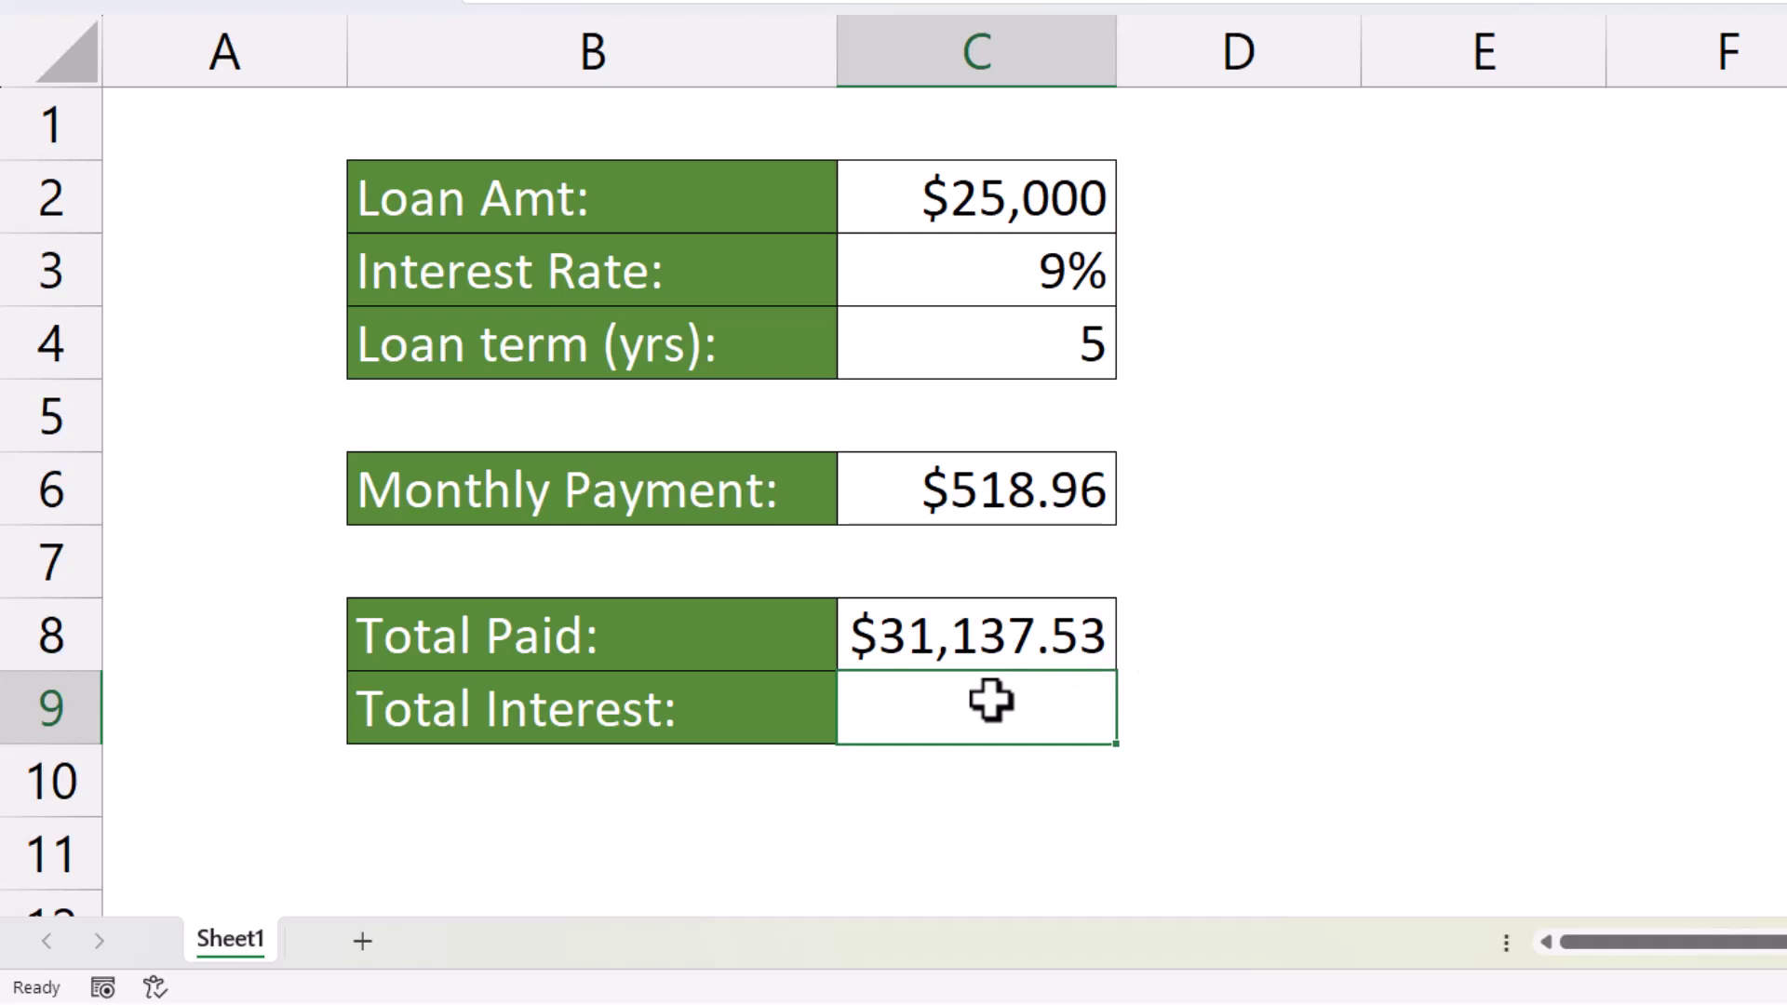
- Enter =C8-C2 in C9 for Total Interest
{"action": "type", "text": "="}
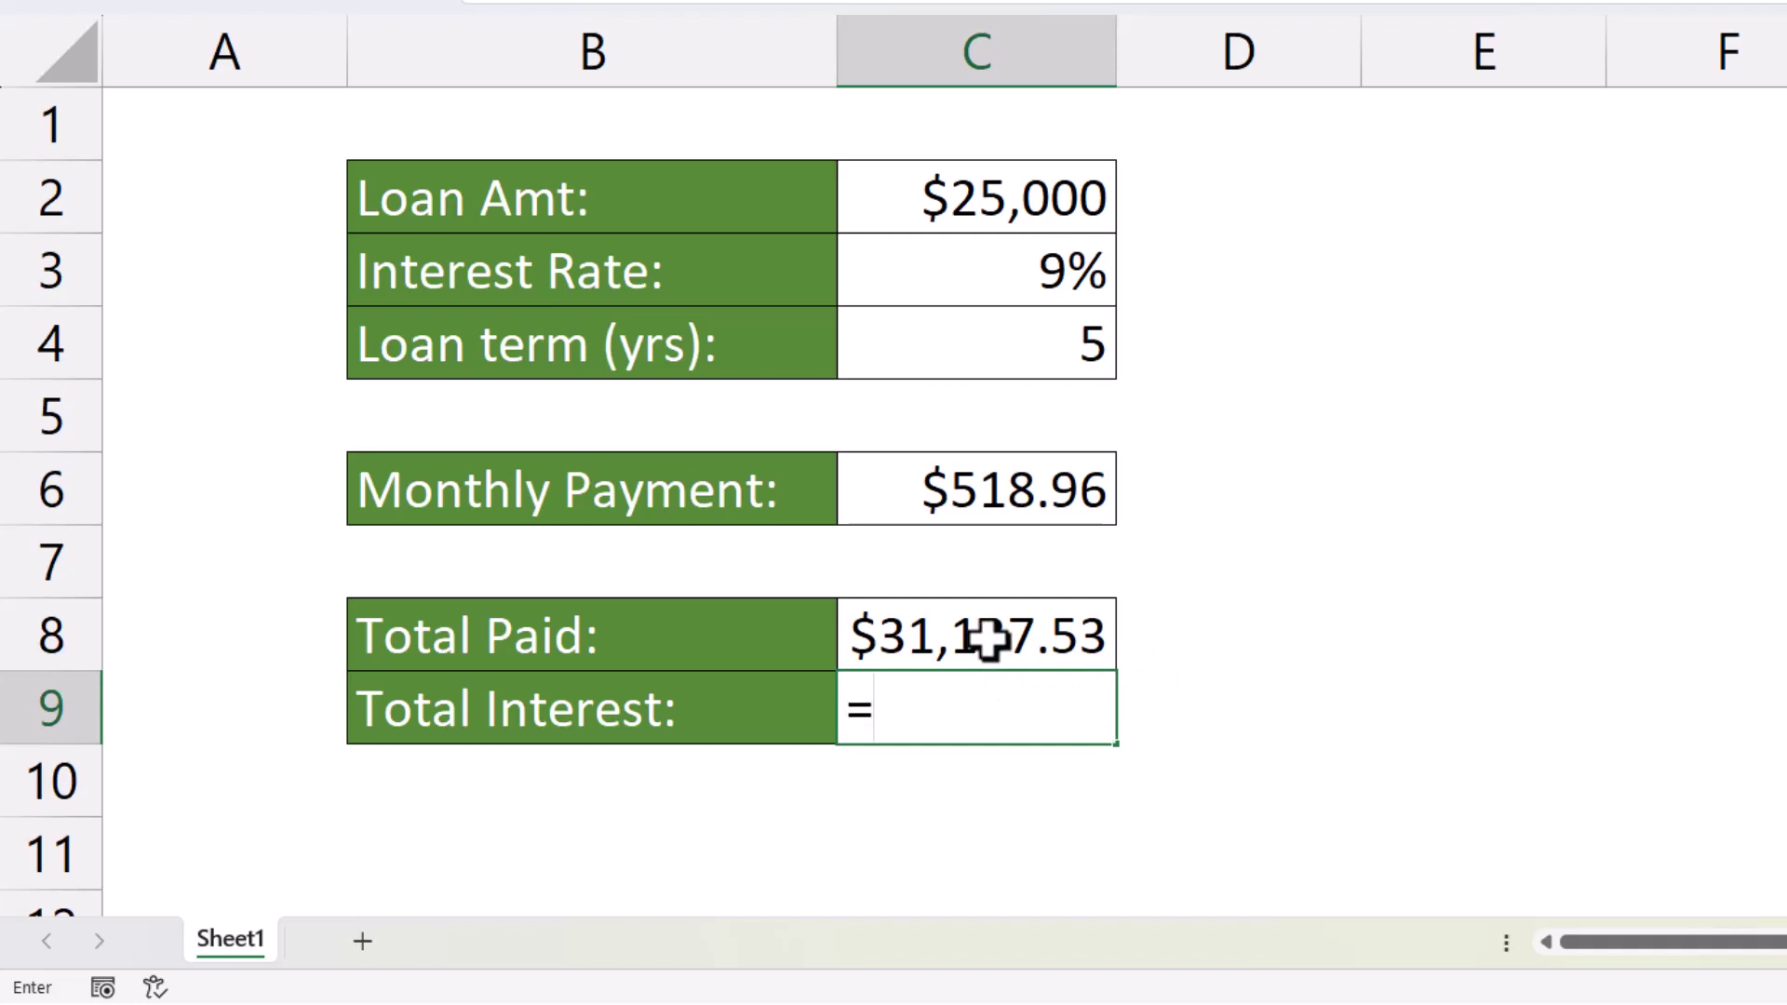
{"action": "left_click", "coordinate": [988, 641]}
{"action": "type", "text": "-"}
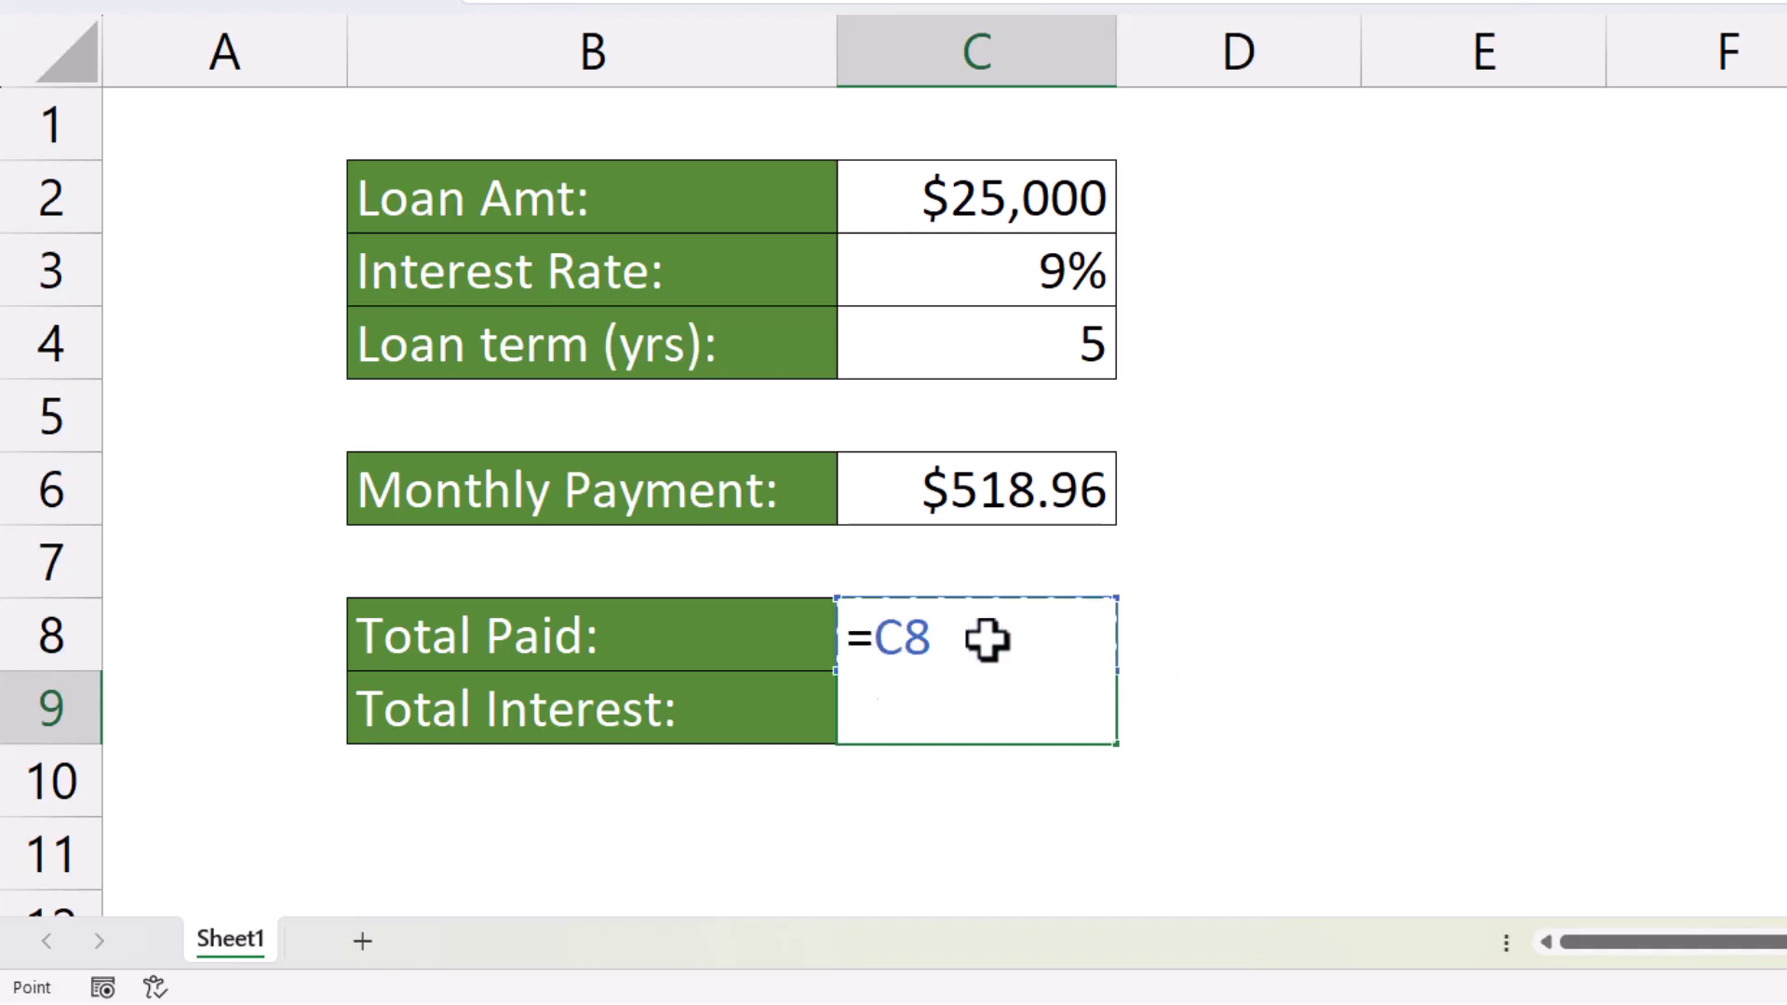
{"action": "left_click", "coordinate": [1019, 207]}
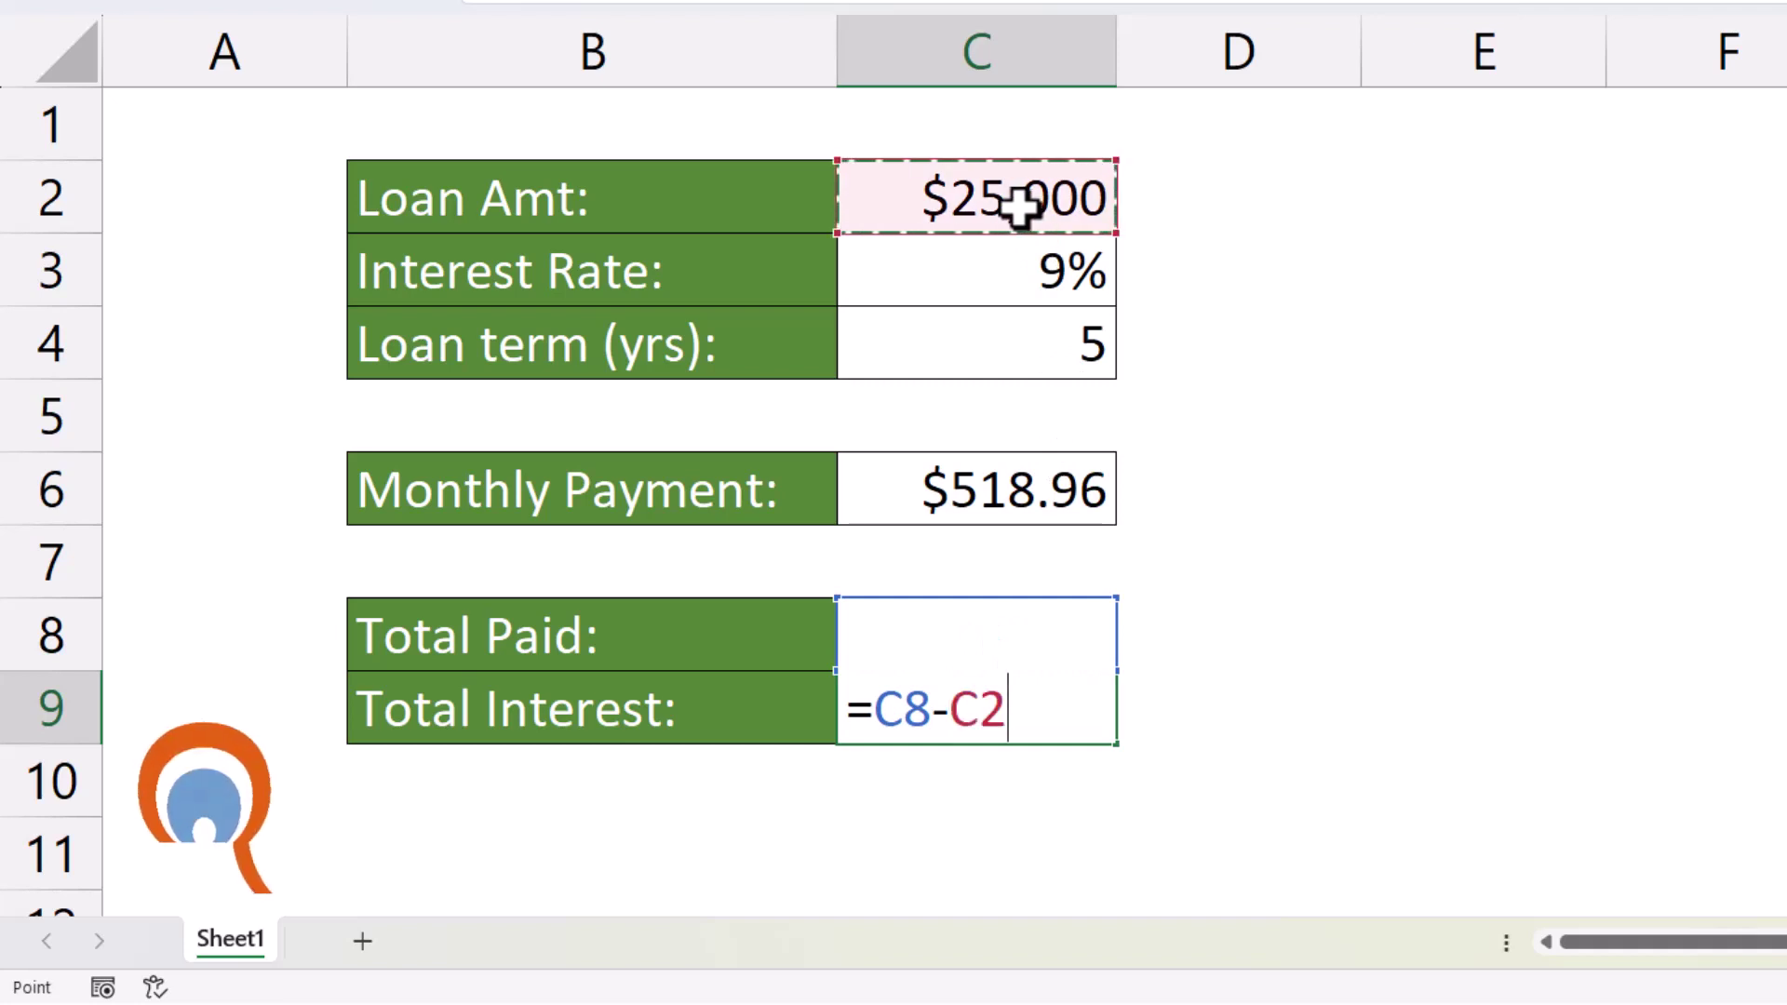
{"action": "key", "text": "Return"}
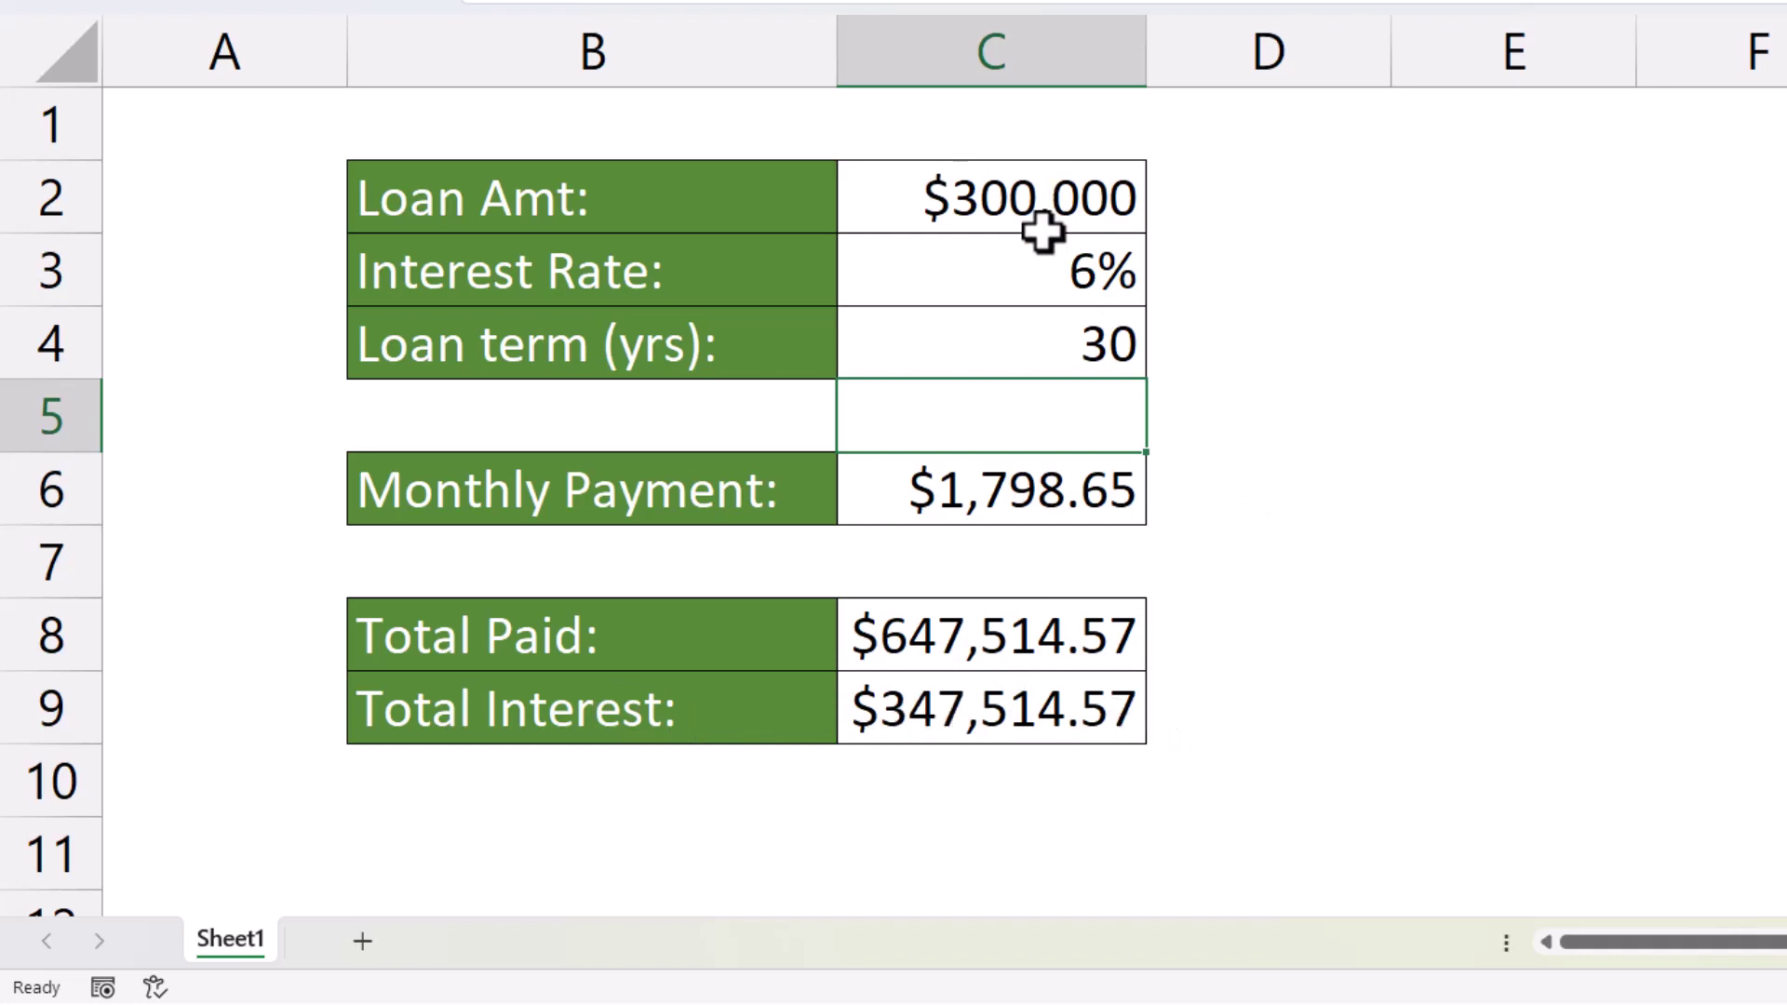
- Try a 5% interest rate in C3, then undo back to 6%
{"action": "left_click", "coordinate": [1057, 273]}
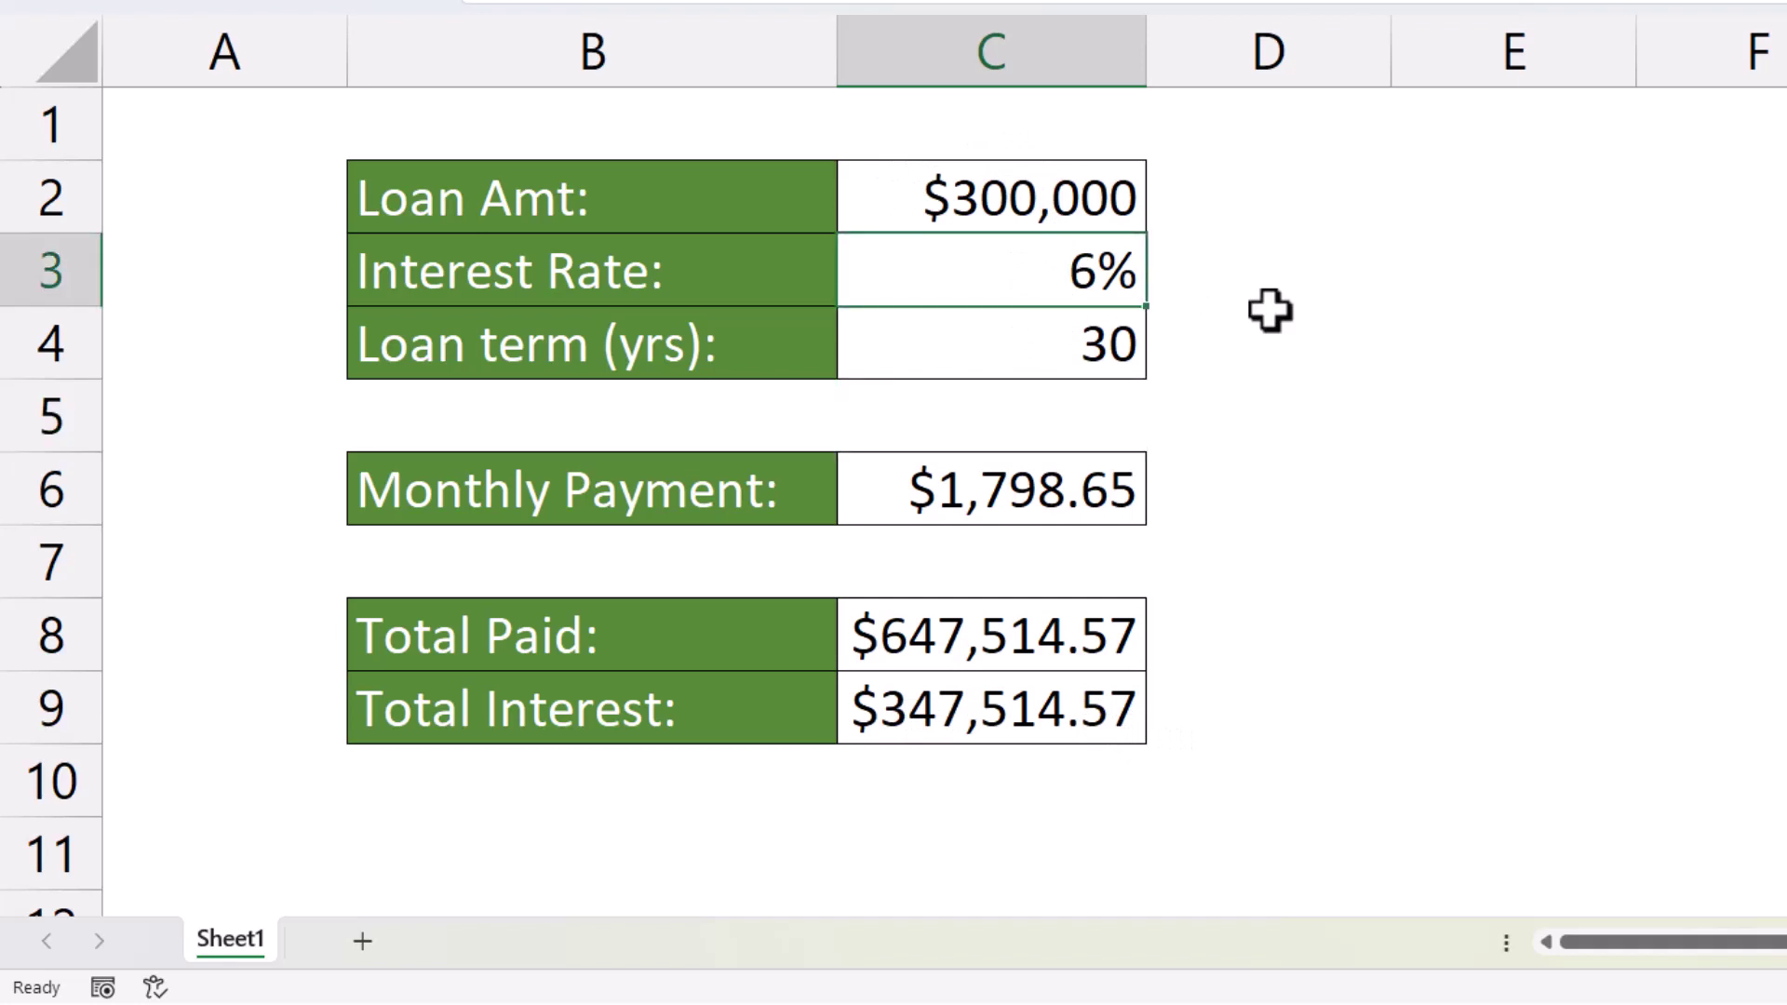
{"action": "type", "text": "5"}
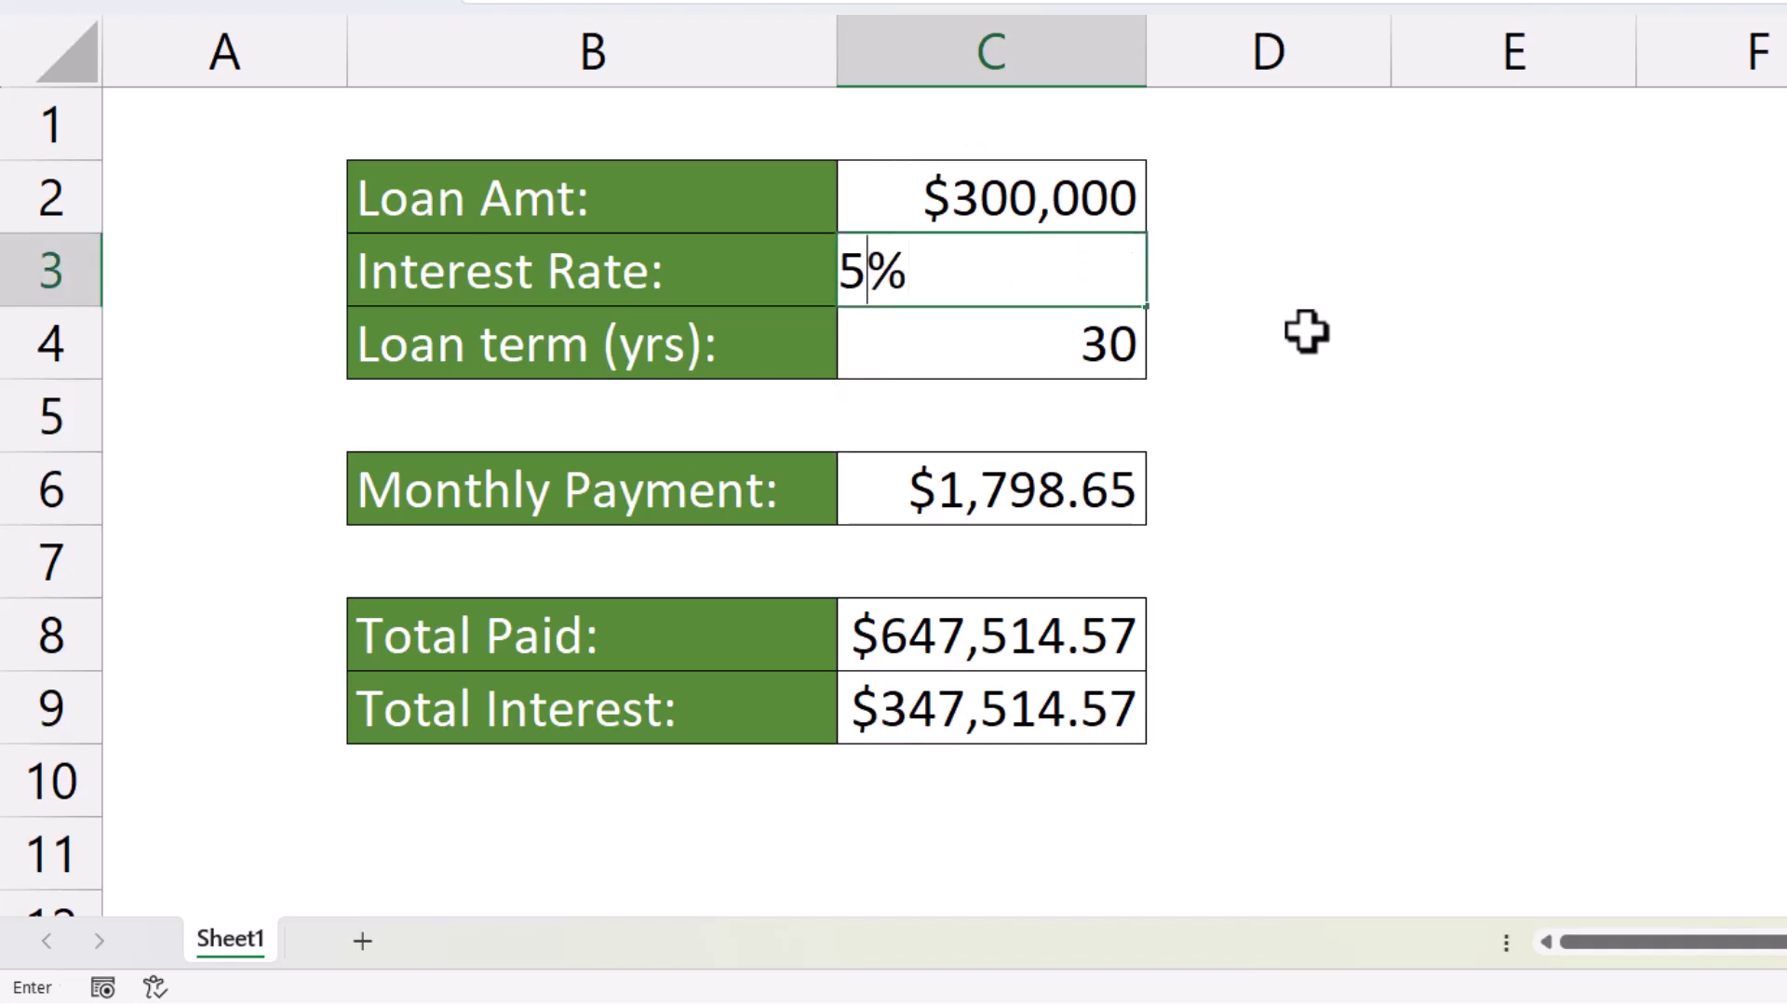
{"action": "key", "text": "Return"}
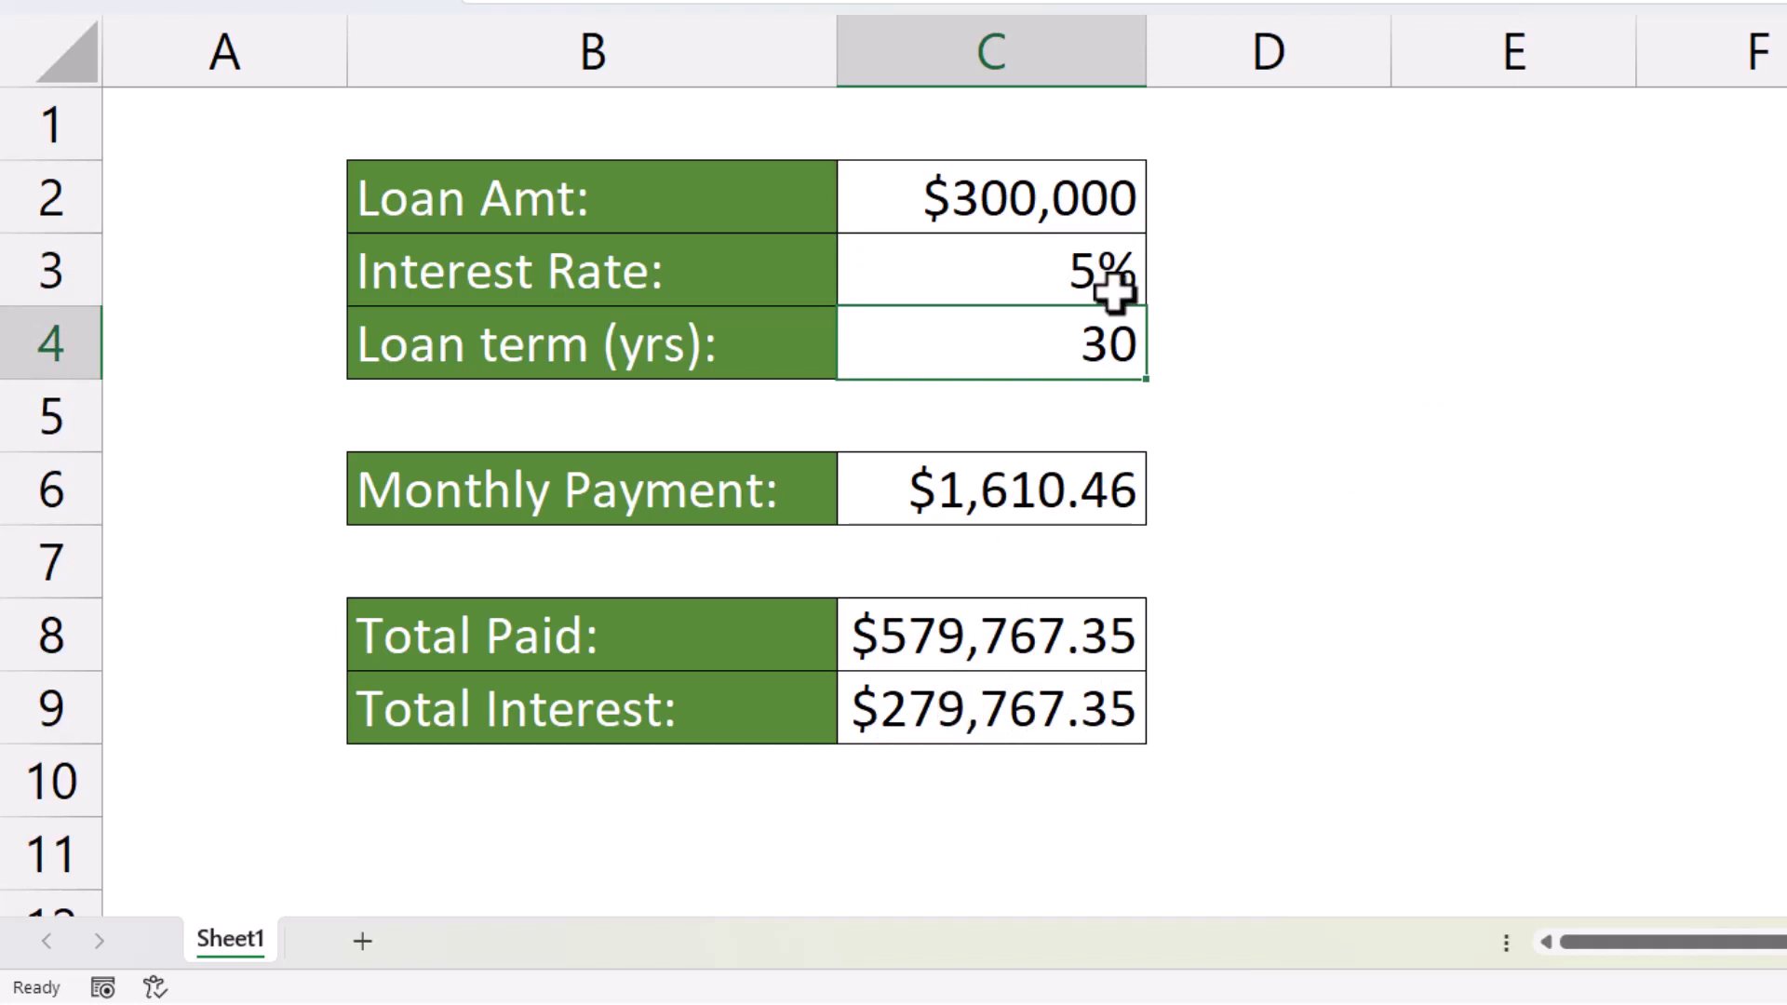
{"action": "key", "text": "ctrl+z"}
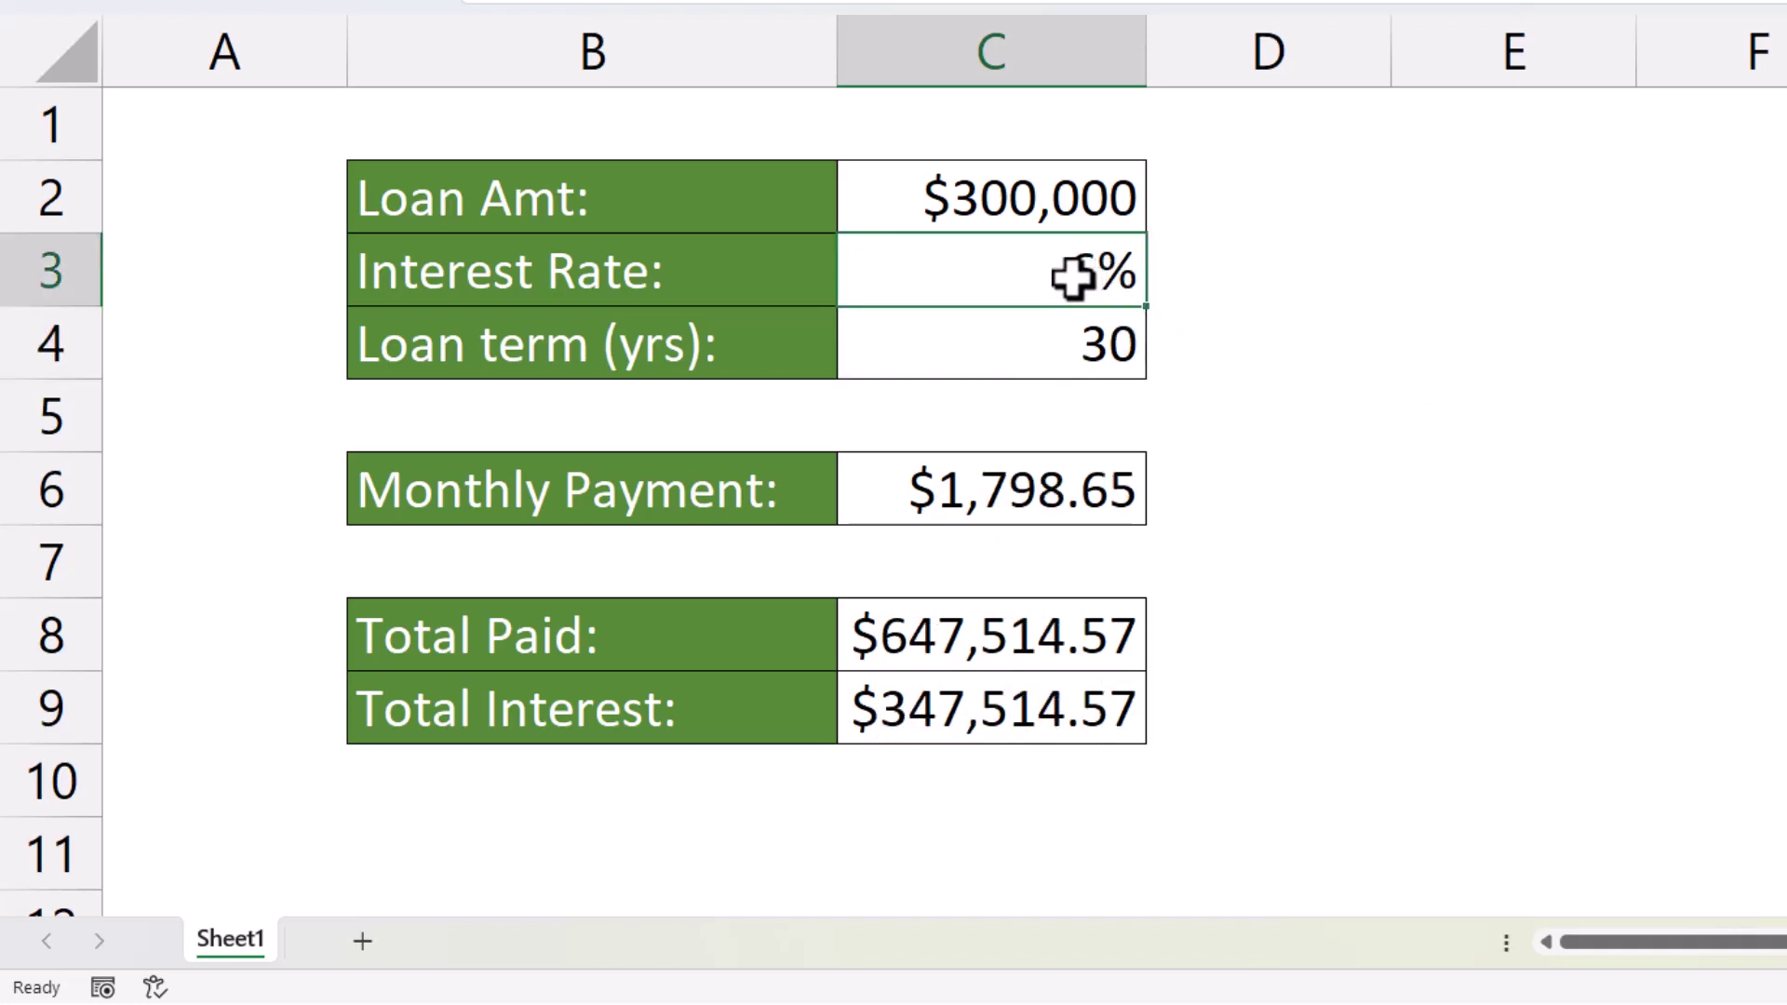
- Change the loan term in C4 to 25 years, then to 10 years
{"action": "left_click", "coordinate": [1050, 343]}
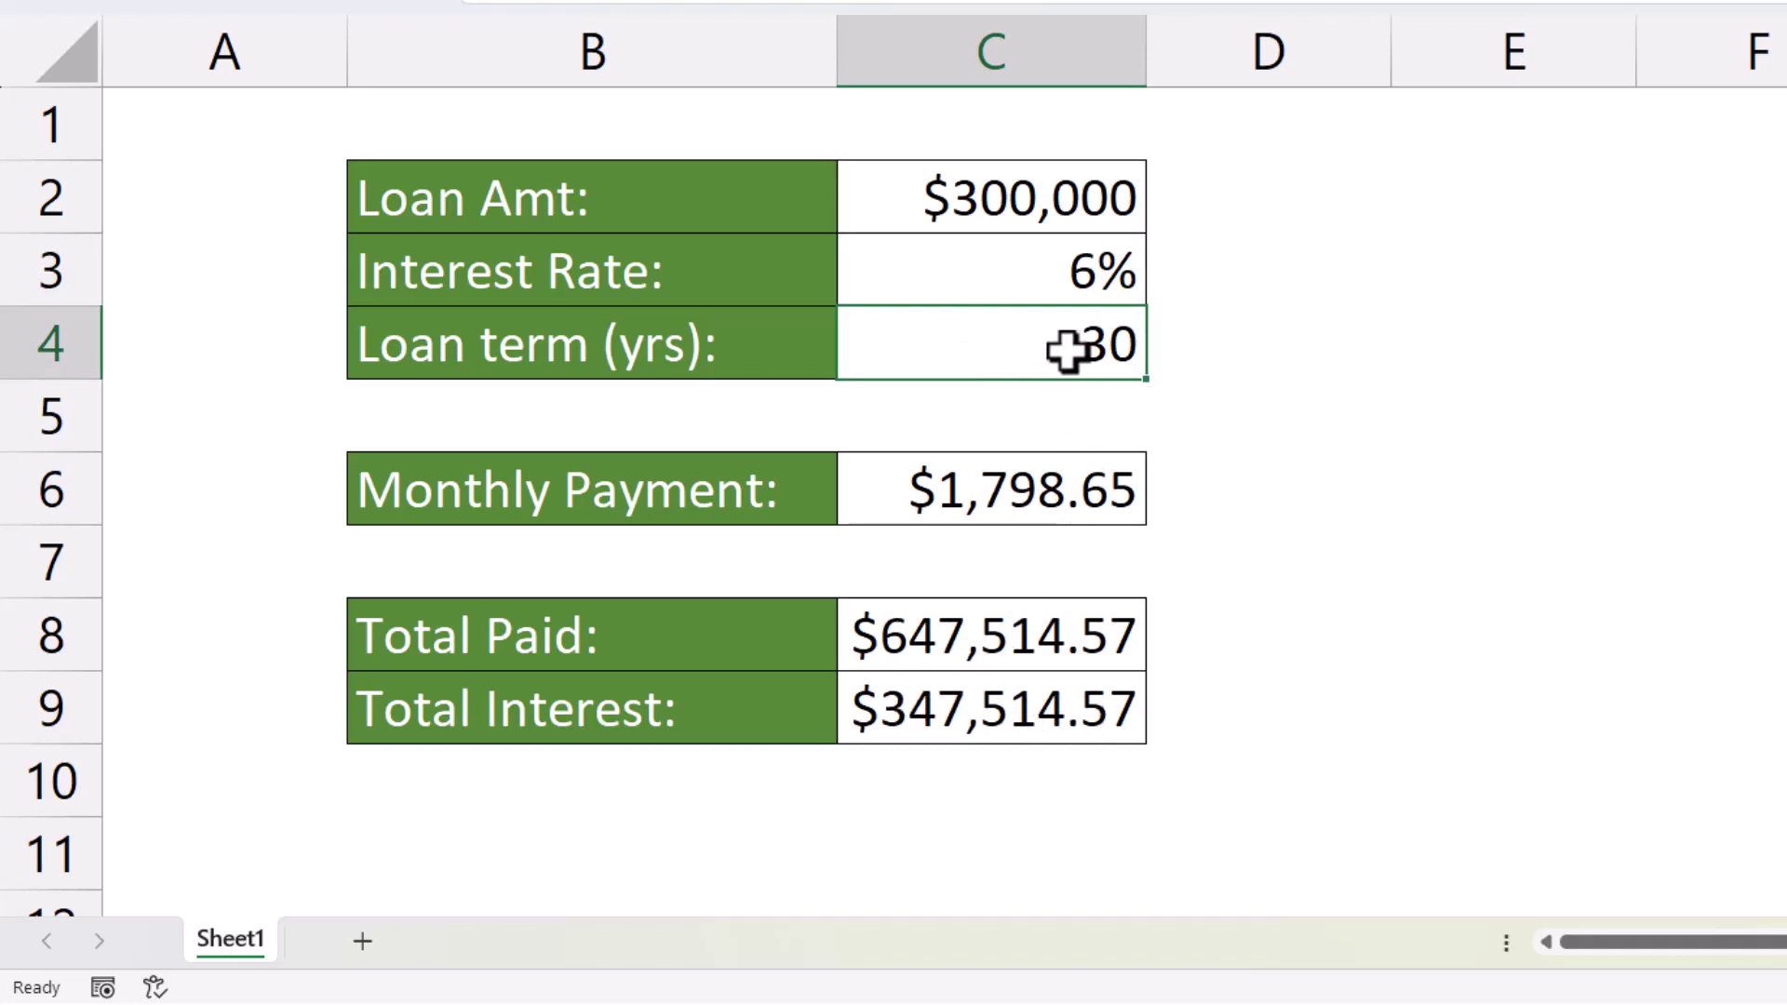
{"action": "type", "text": "25"}
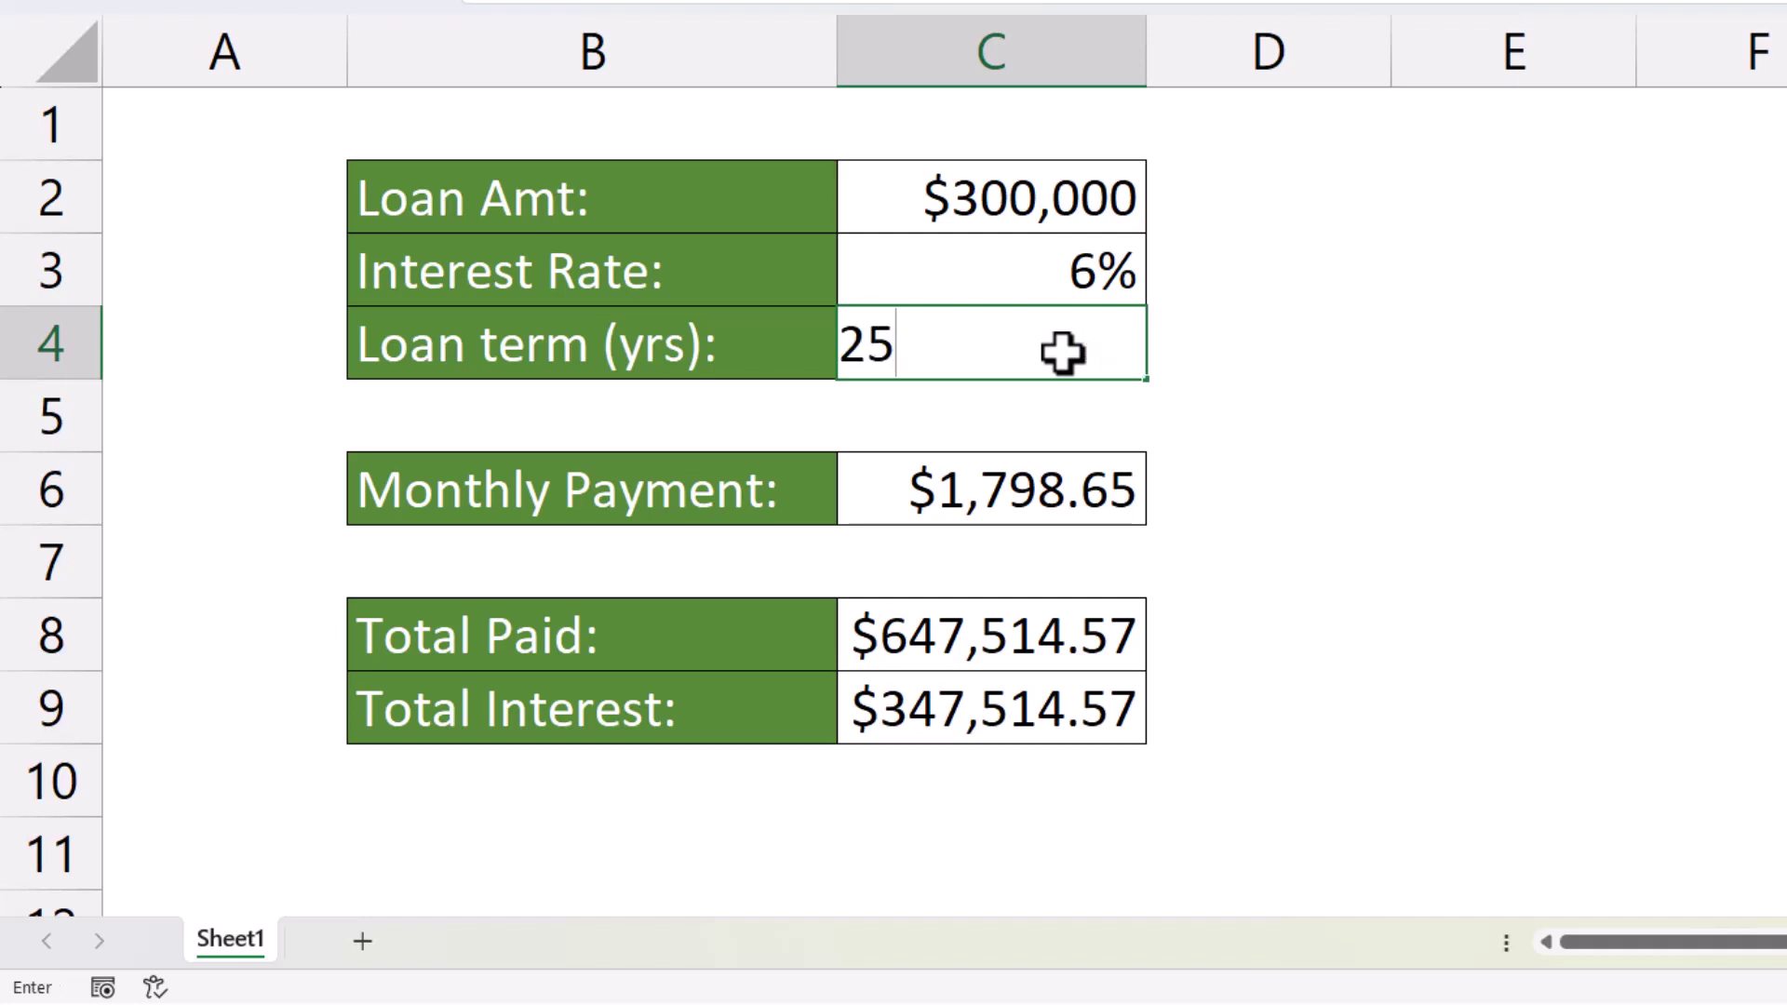
{"action": "key", "text": "Return"}
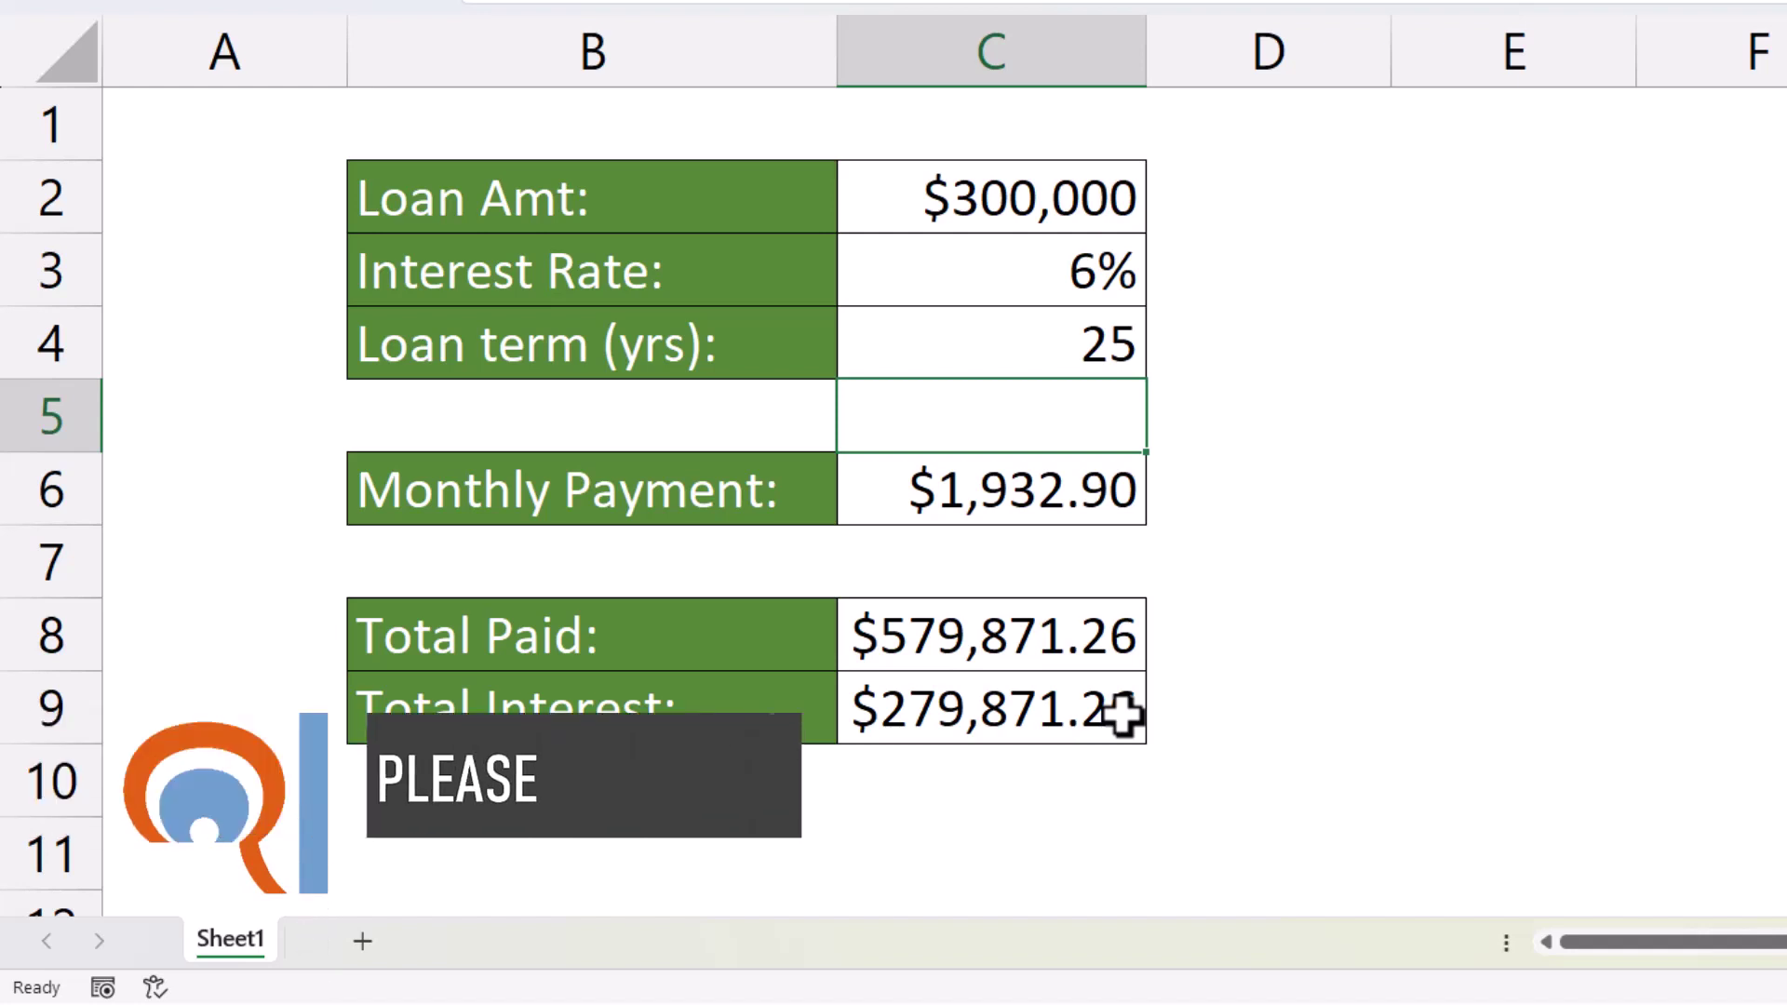
{"action": "left_click", "coordinate": [1085, 346]}
{"action": "type", "text": "10"}
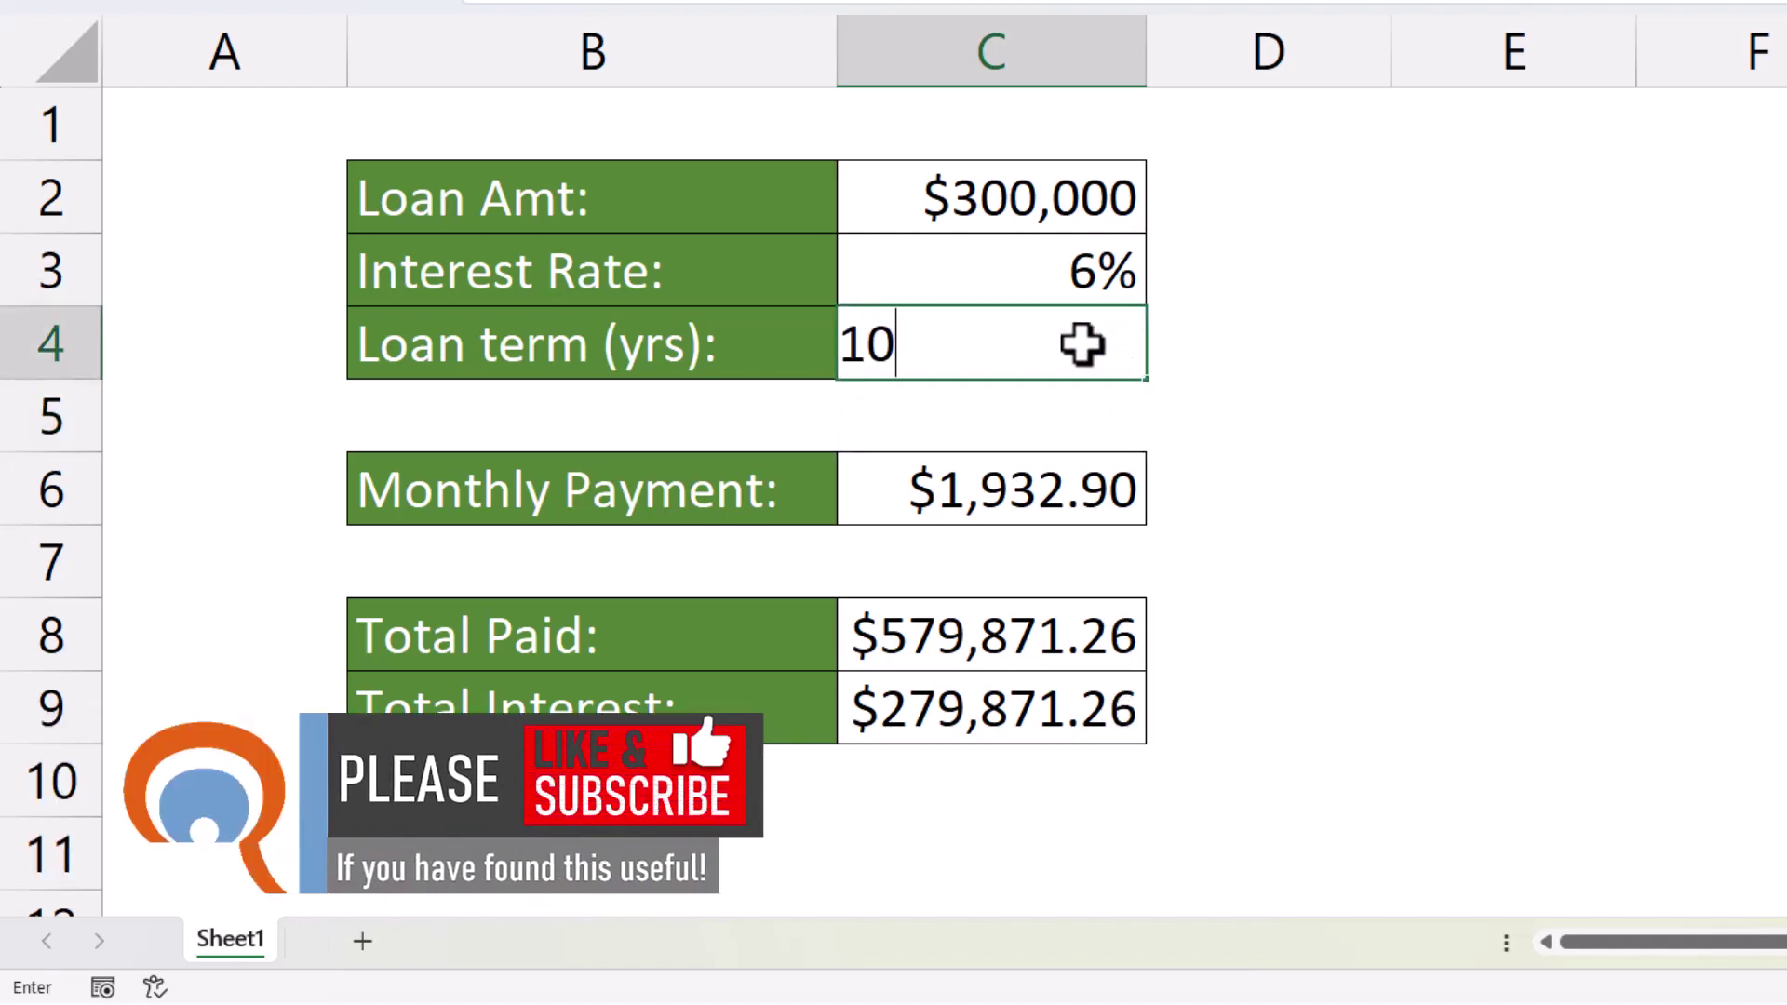
{"action": "key", "text": "Return"}
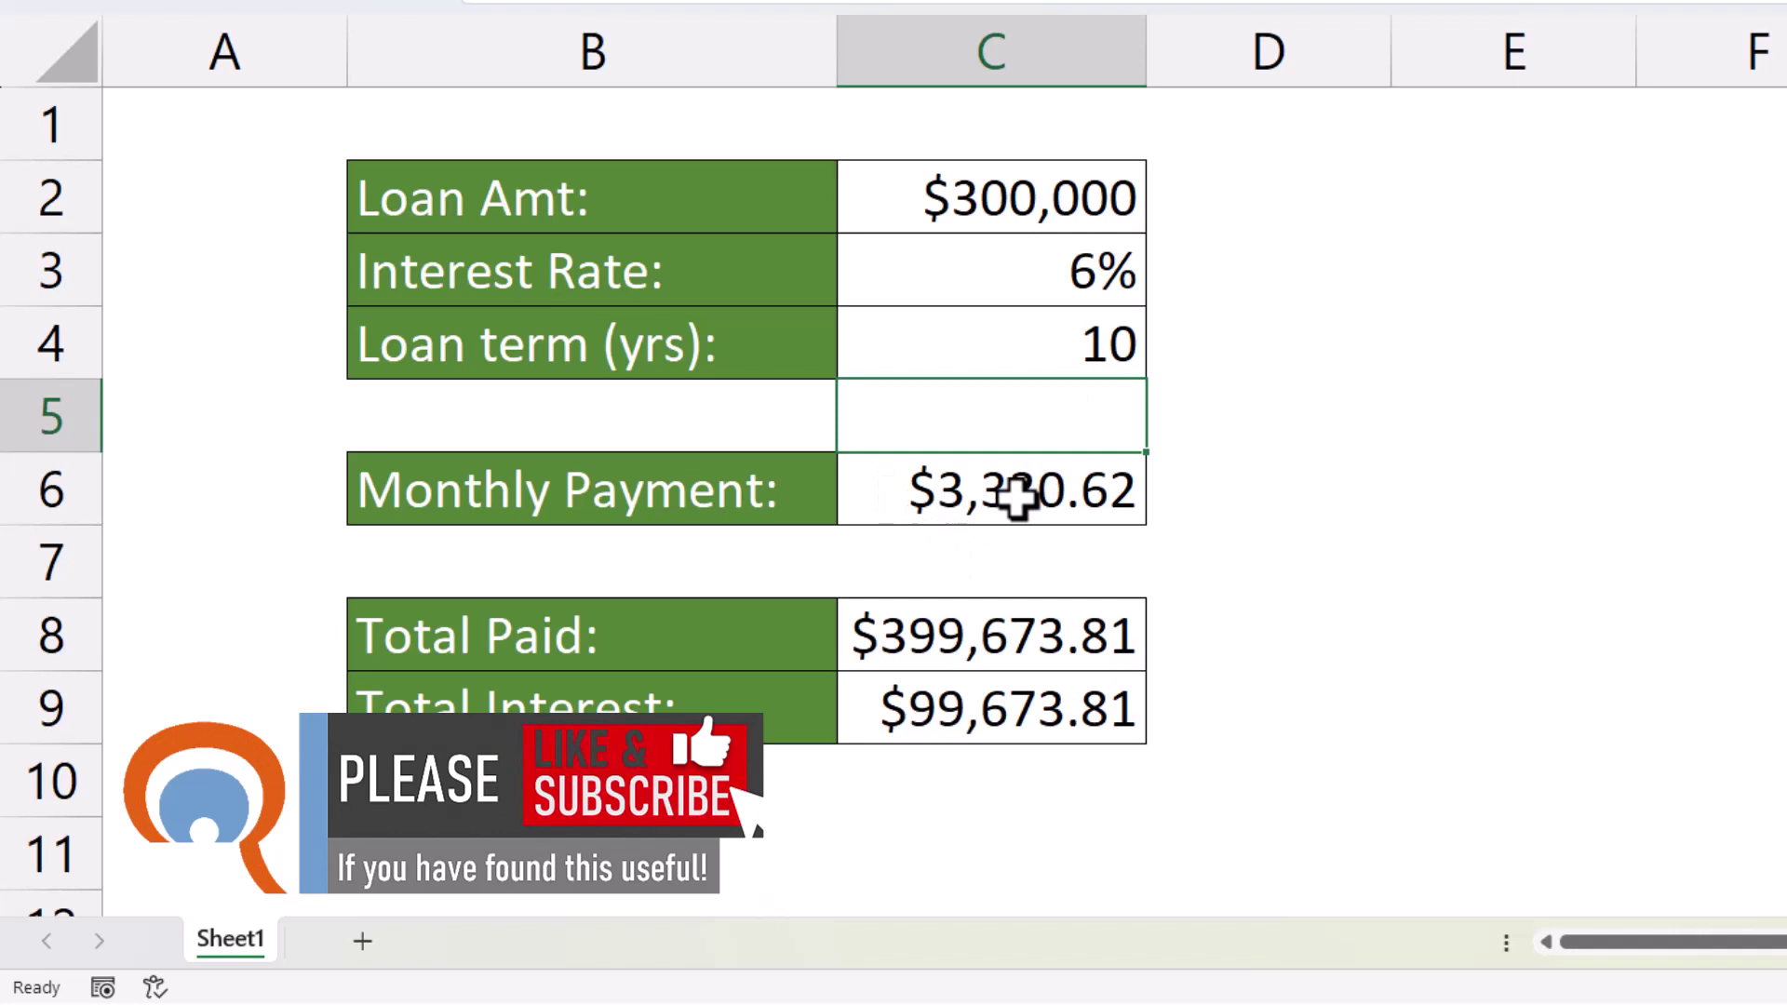